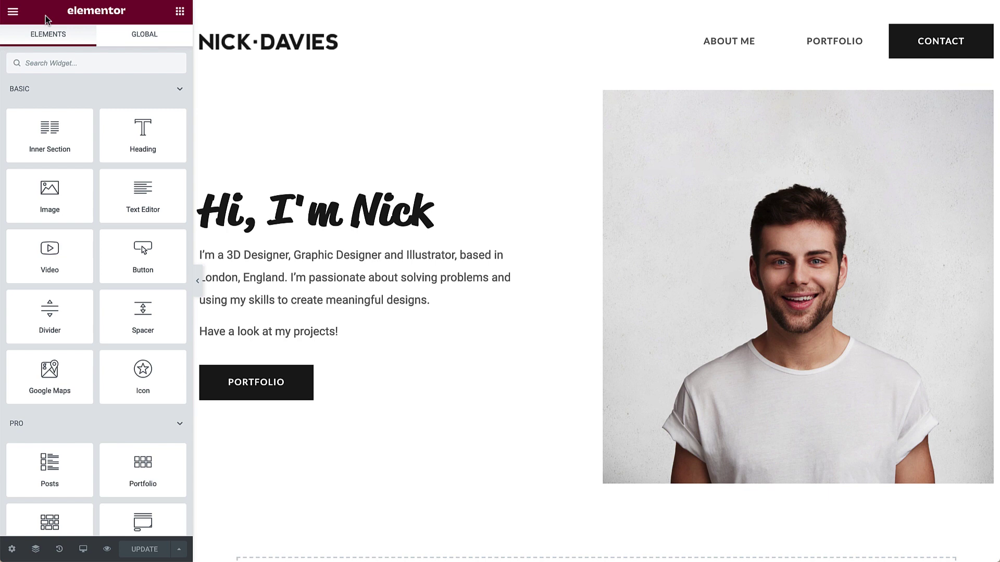
Switch the preview to Mobile and scroll through the single-column stacked homepage
click(85, 549)
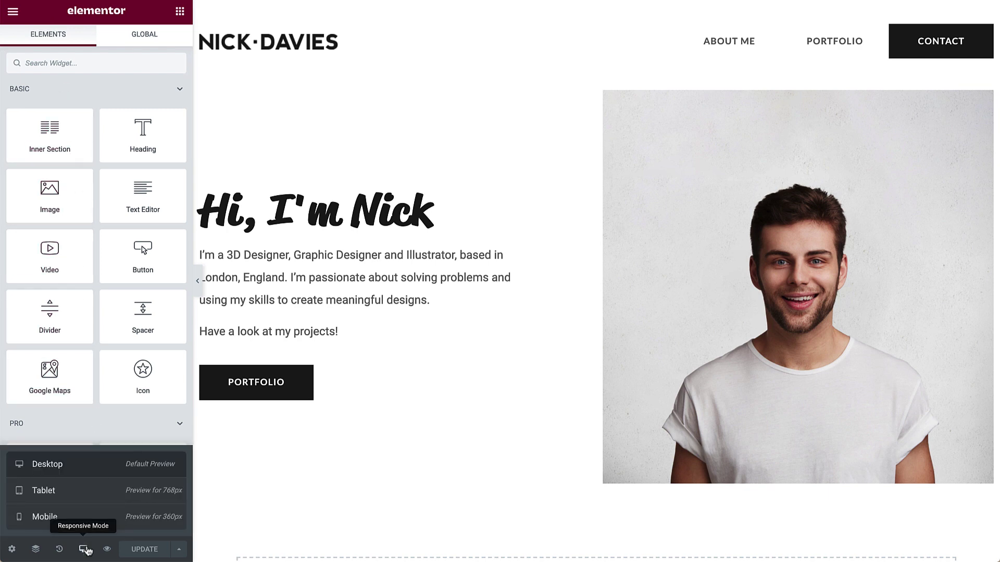
click(97, 522)
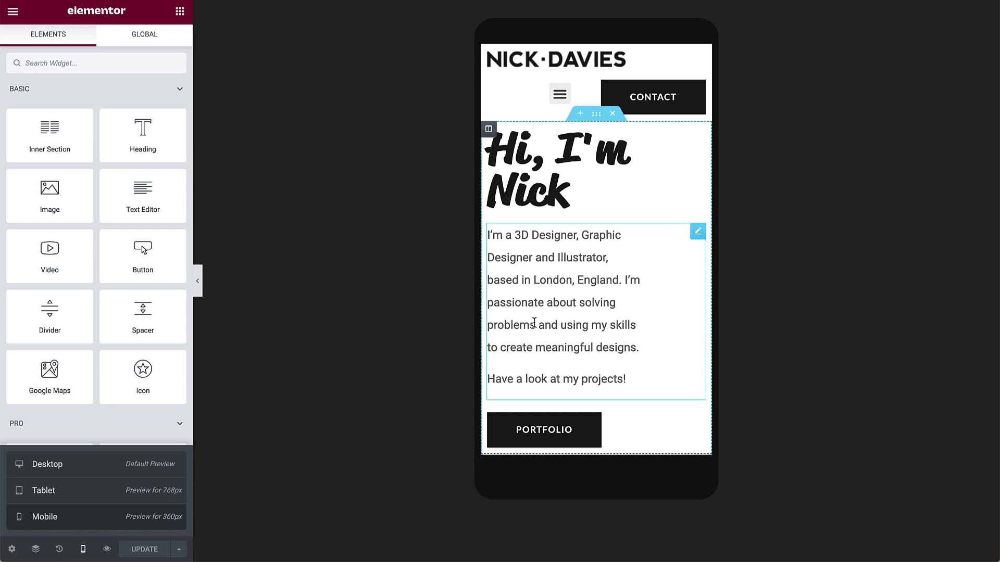
scroll(533, 323, down, 6)
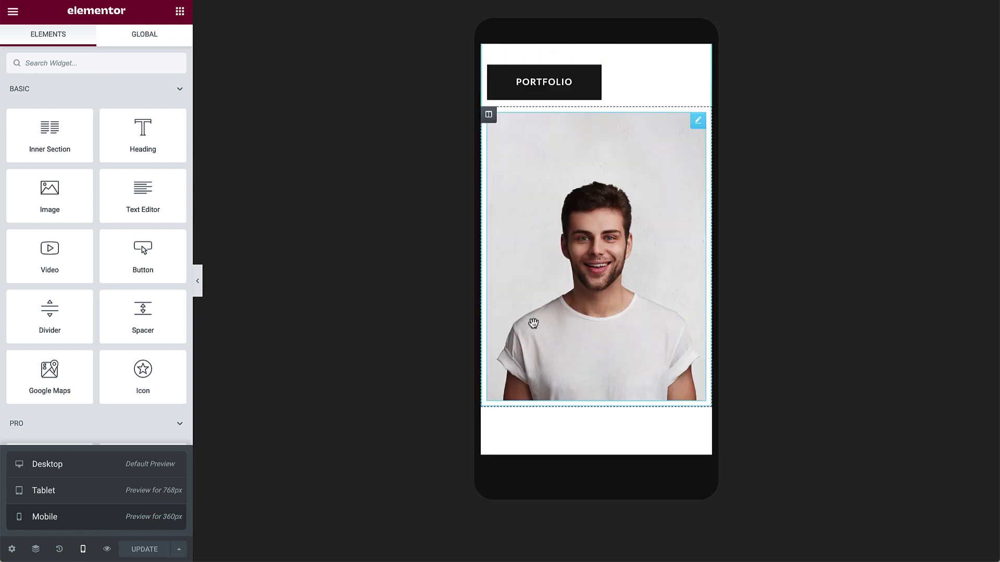
scroll(534, 323, up, 6)
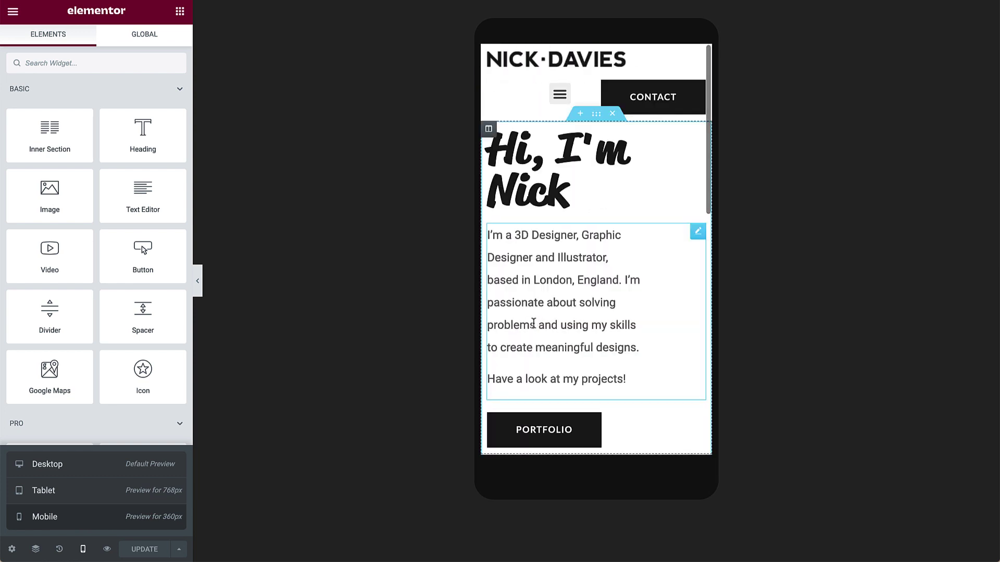
Turn on Reverse Columns (Mobile) for the hero section so the photo comes first
click(593, 121)
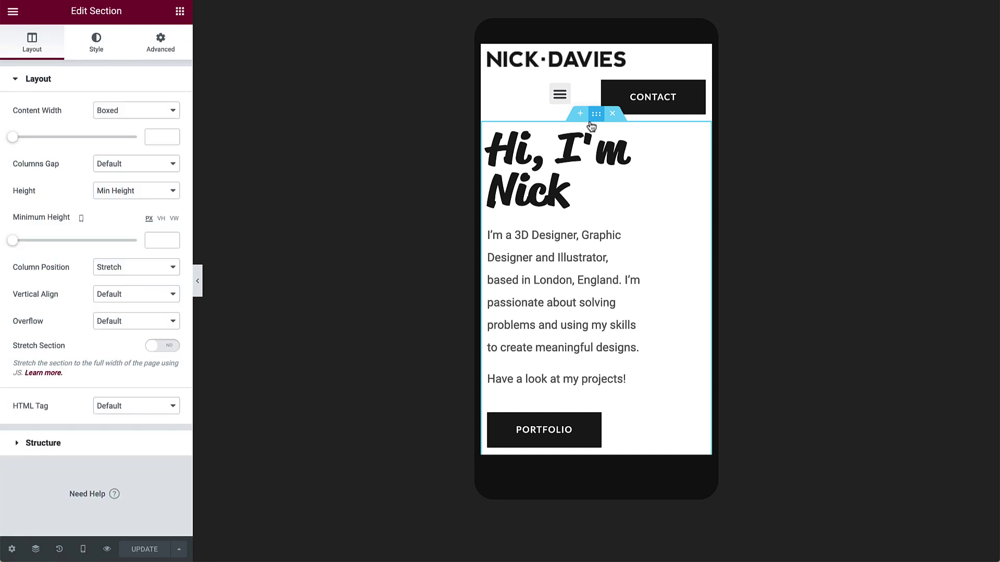
click(166, 52)
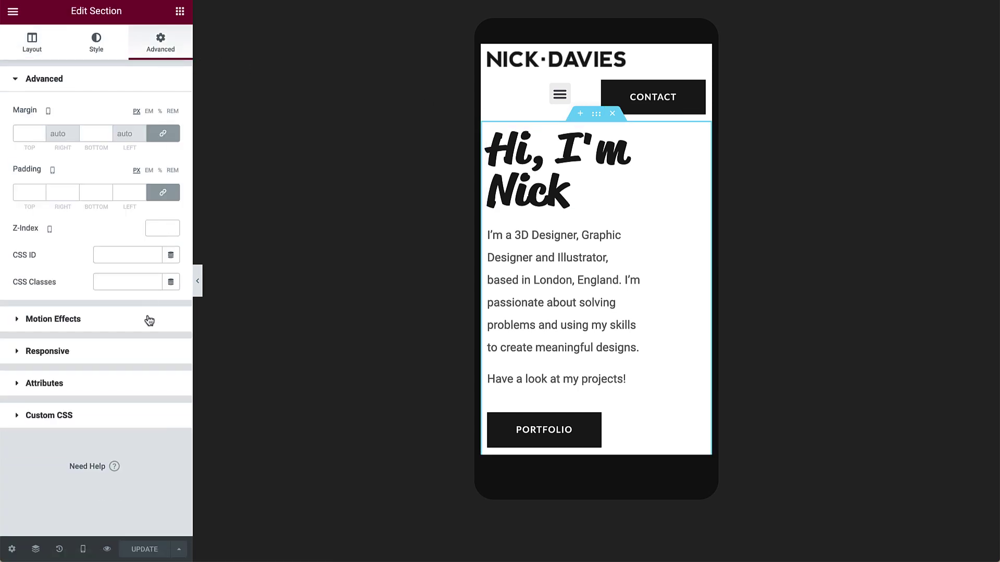
click(150, 352)
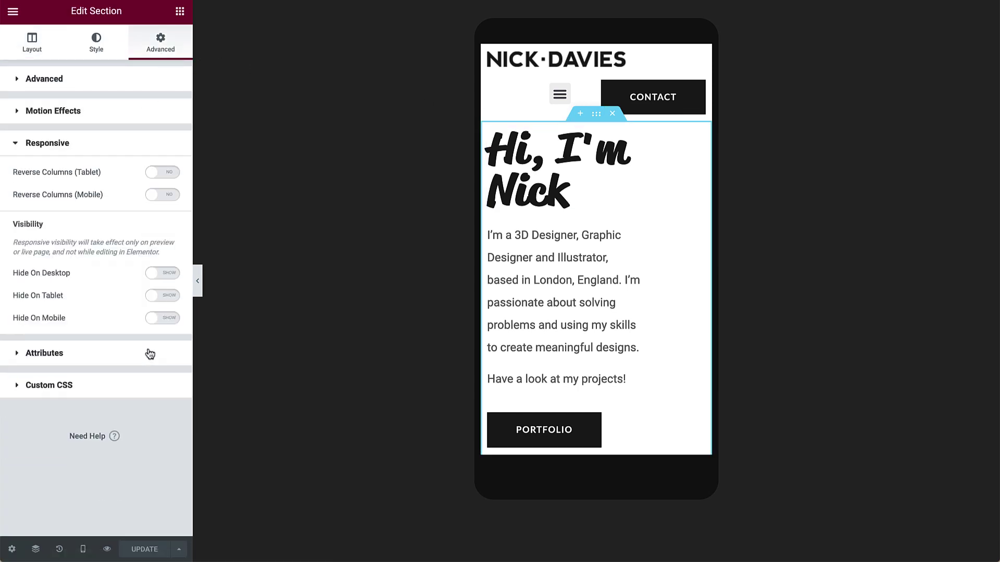
click(170, 197)
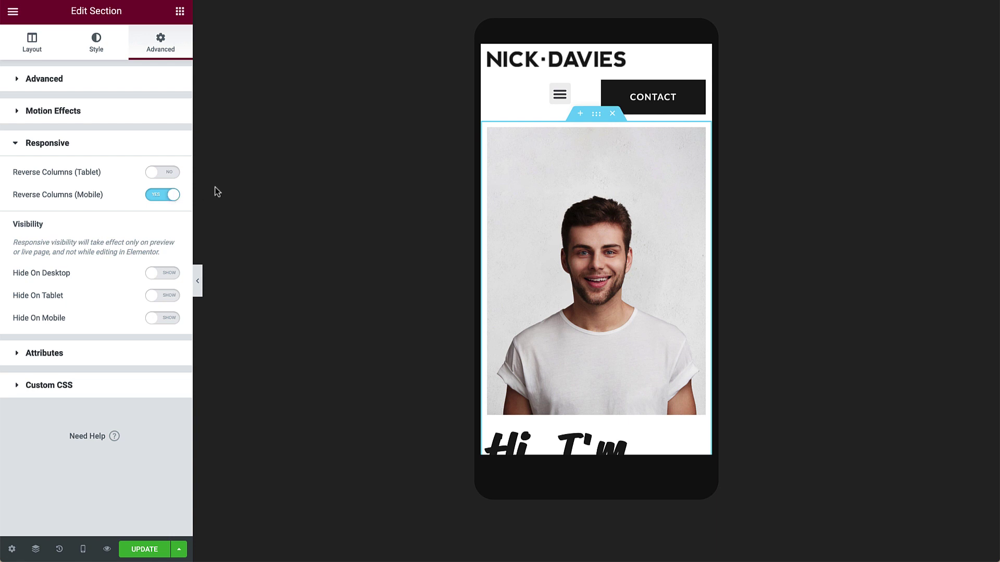
Set the photo slider's mobile height to 30 VH
click(697, 136)
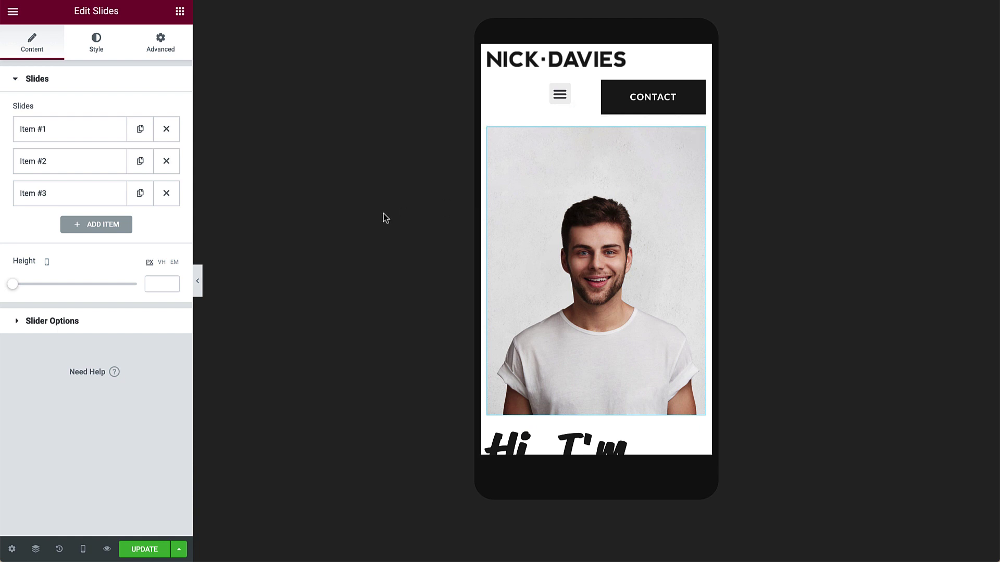
click(162, 262)
click(164, 285)
text(30)
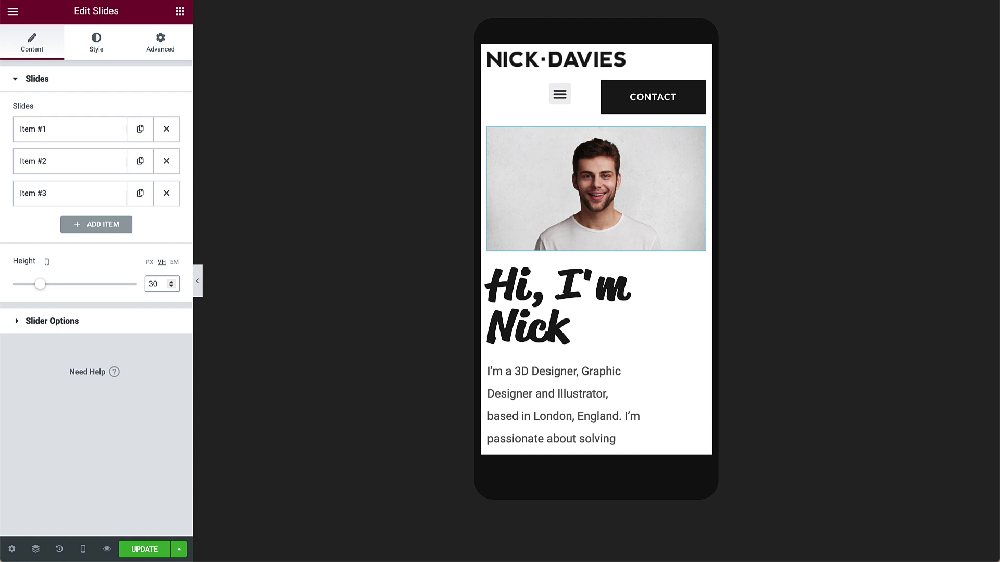
Give the slider unlinked padding of 40 px top and 40 px bottom
click(153, 48)
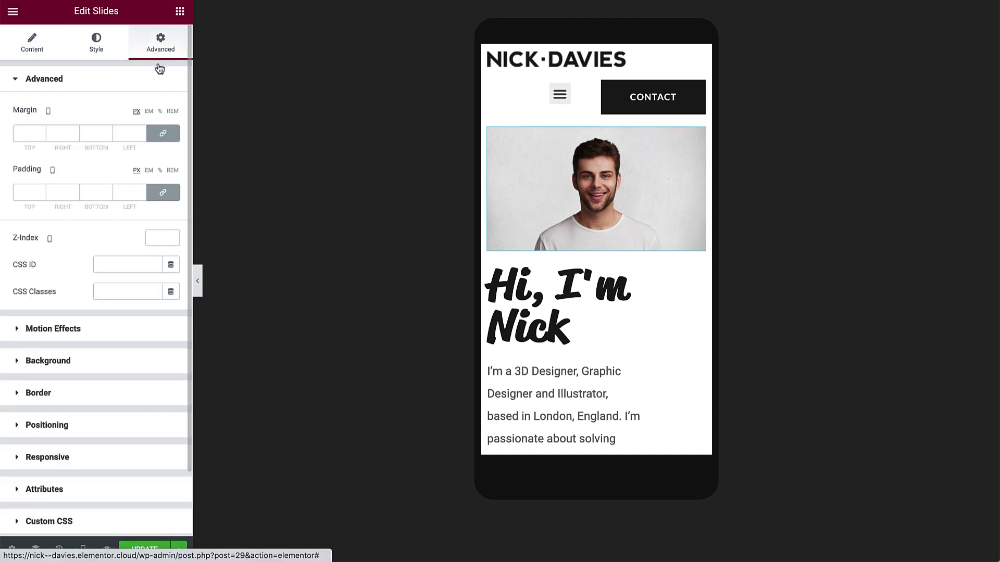
click(163, 192)
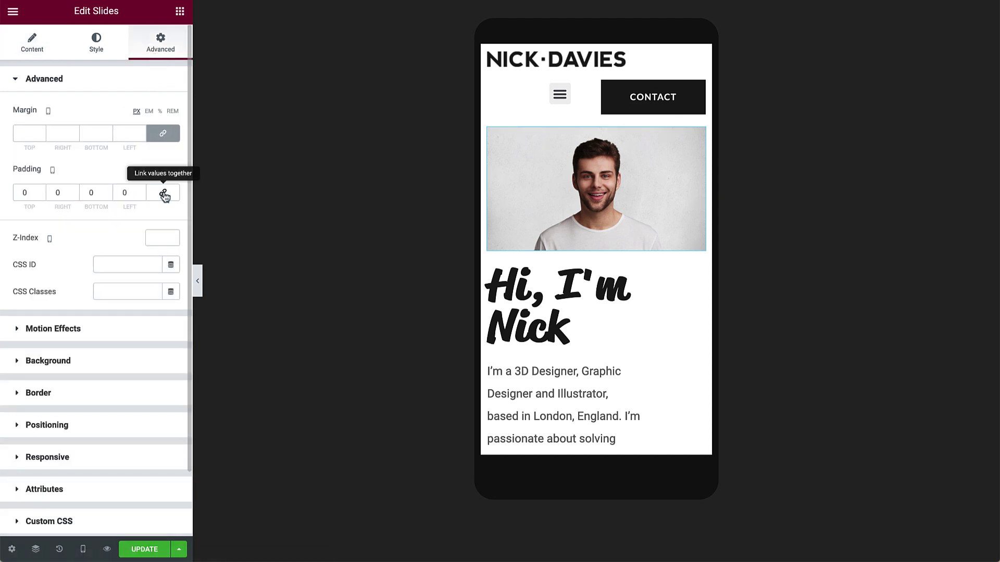
double_click(23, 193)
text(40)
key(Tab)
key(Tab)
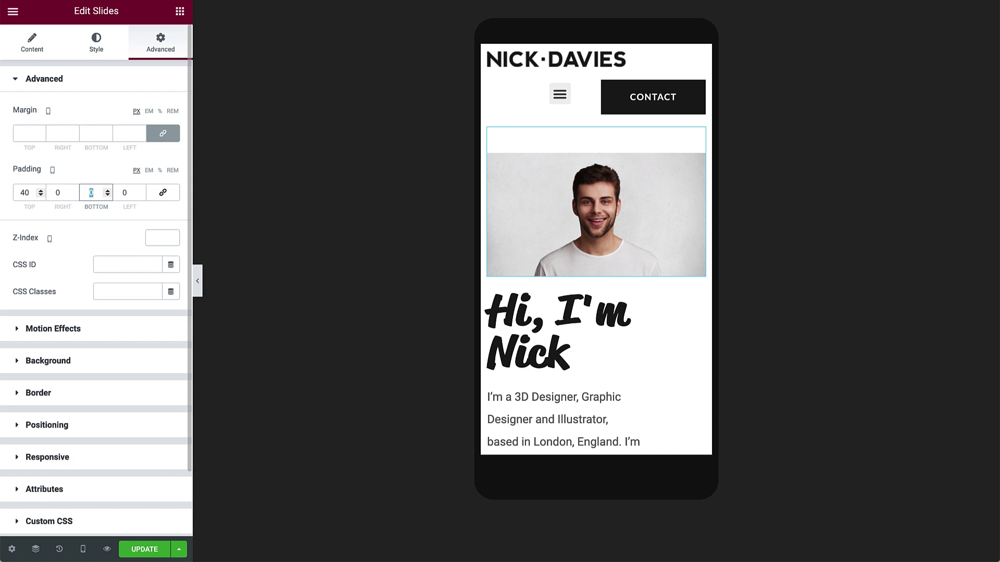
text(40)
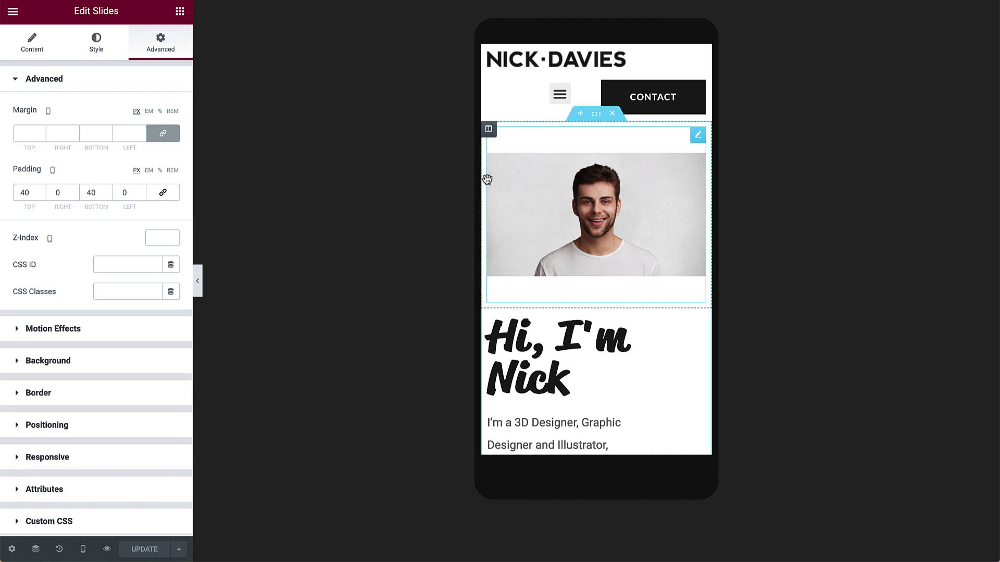
scroll(486, 179, down, 5)
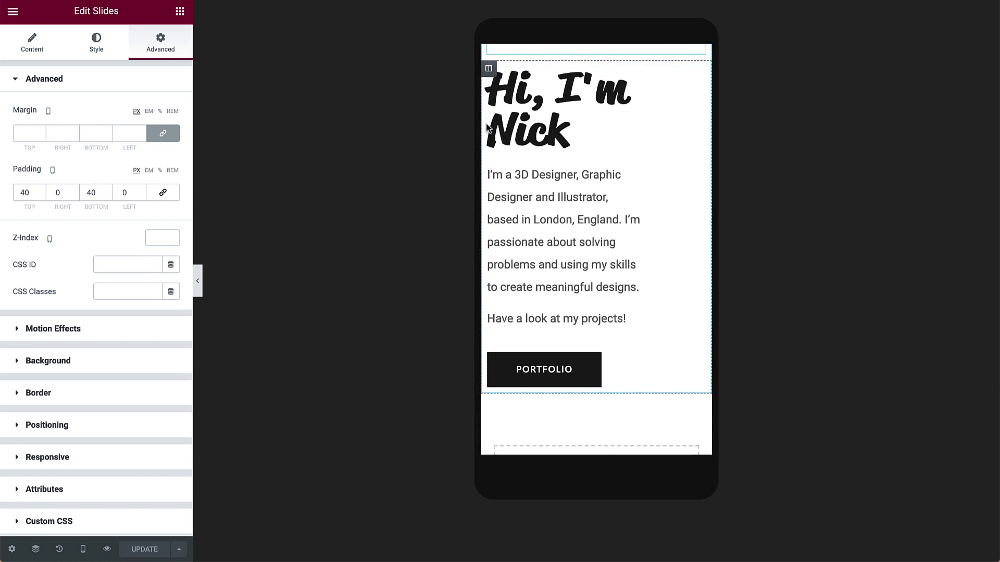
Center the text column's content and the 'Hi, I'm Nick' heading on mobile
click(488, 68)
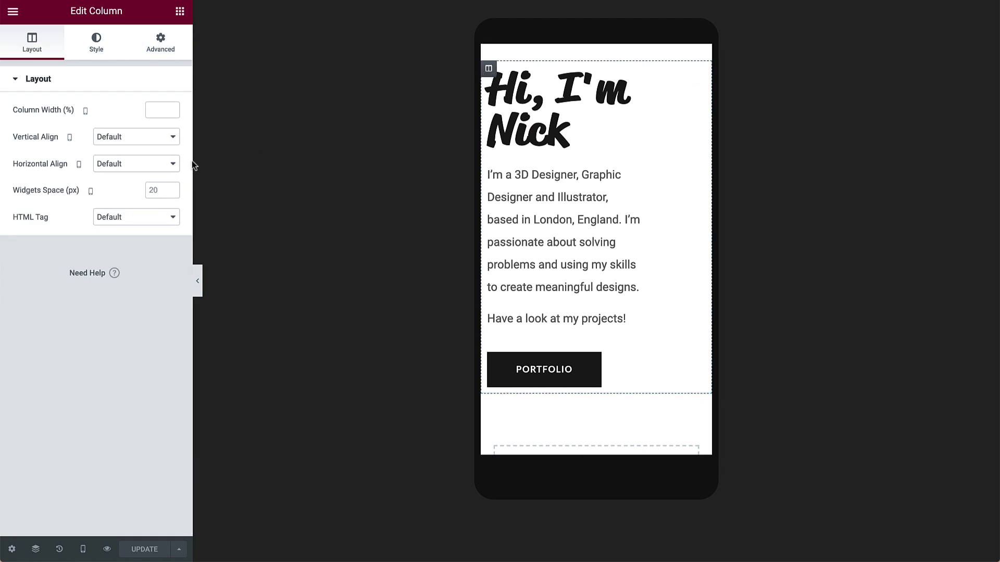
click(174, 165)
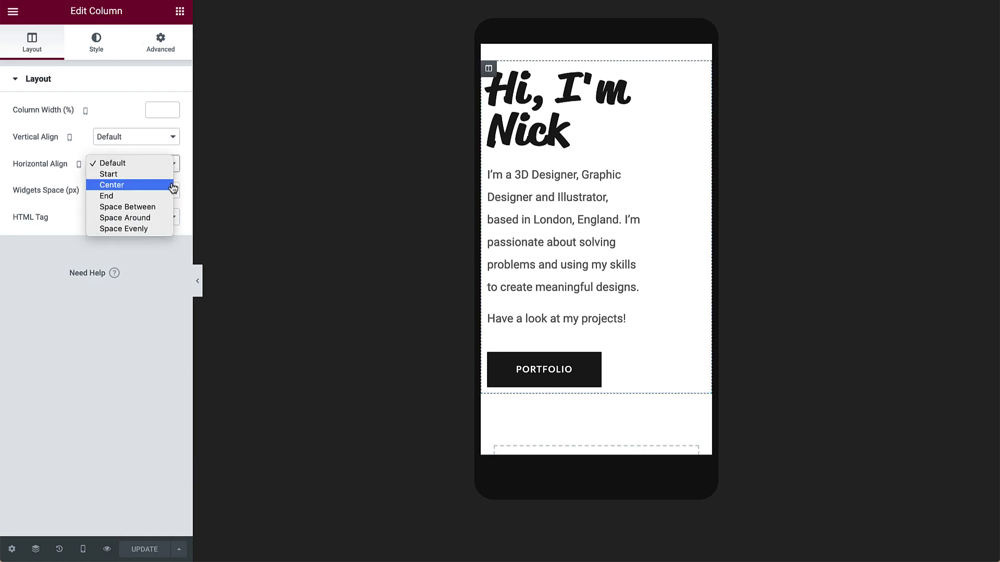
click(172, 186)
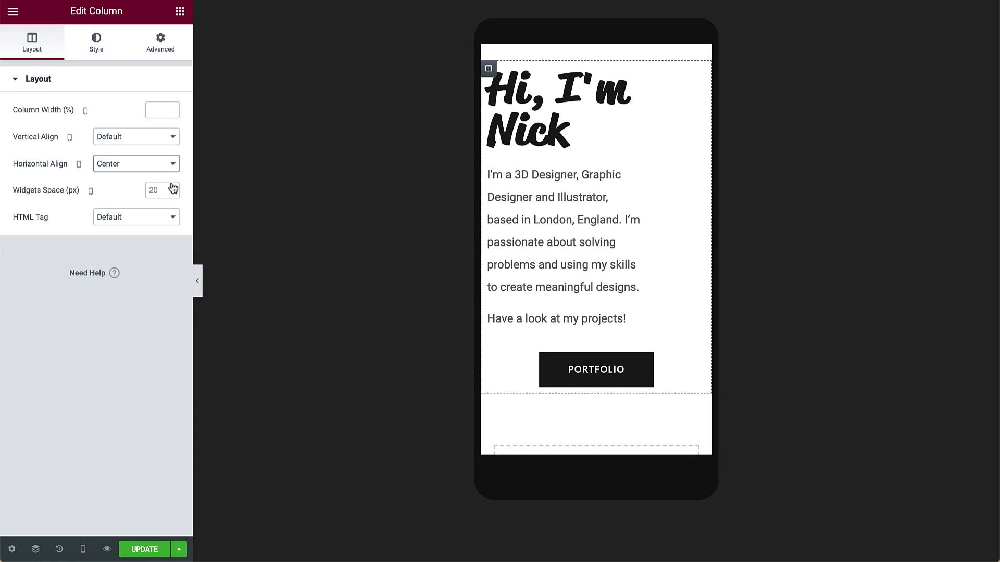
click(685, 72)
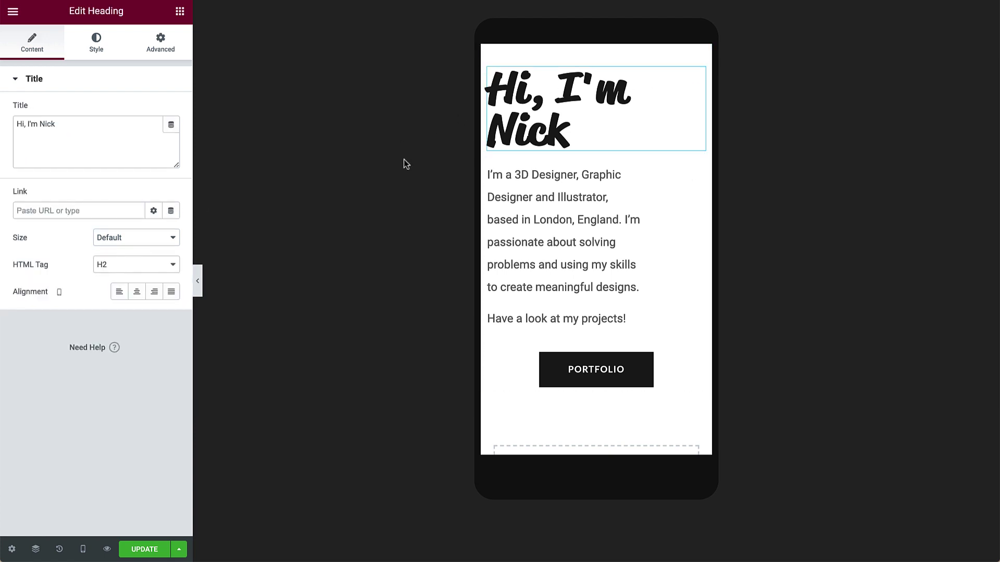
click(137, 292)
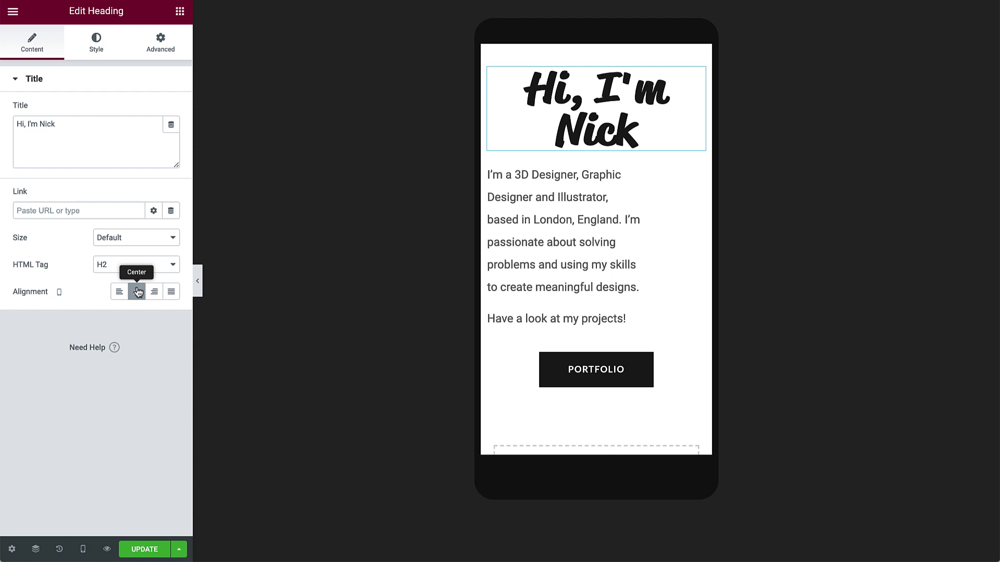
Center-align the bio paragraph text in the Text Editor's style settings
click(669, 169)
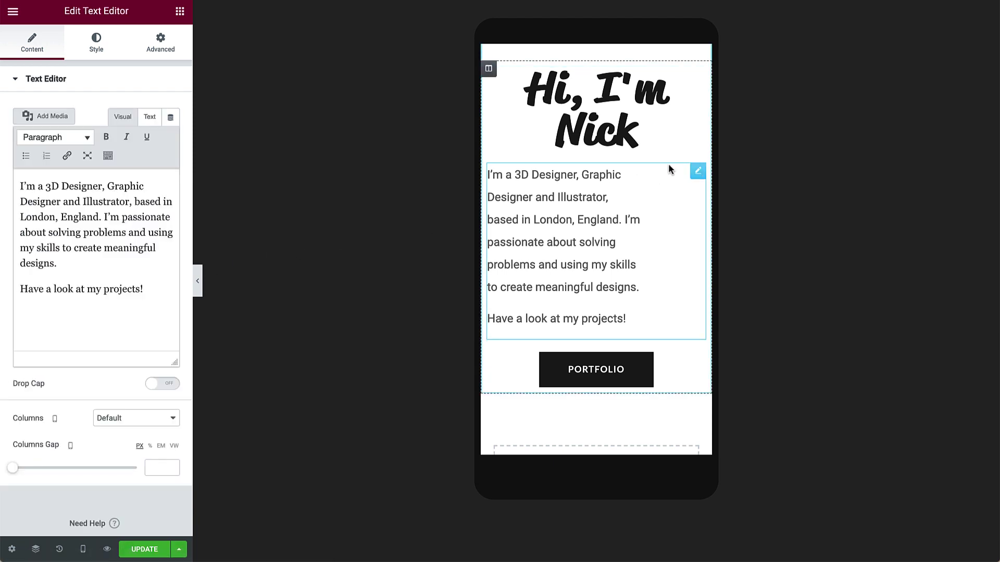
click(99, 47)
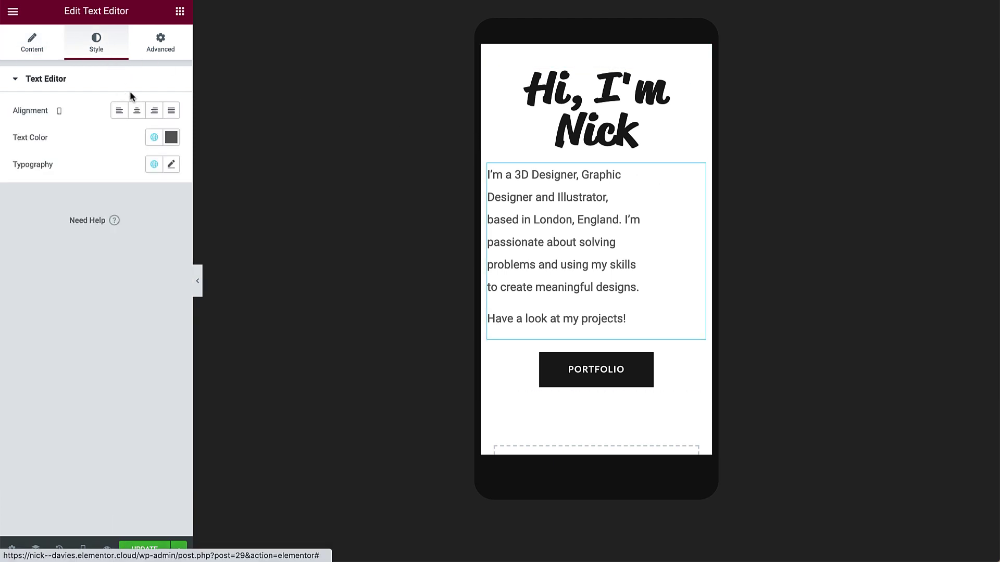
click(136, 110)
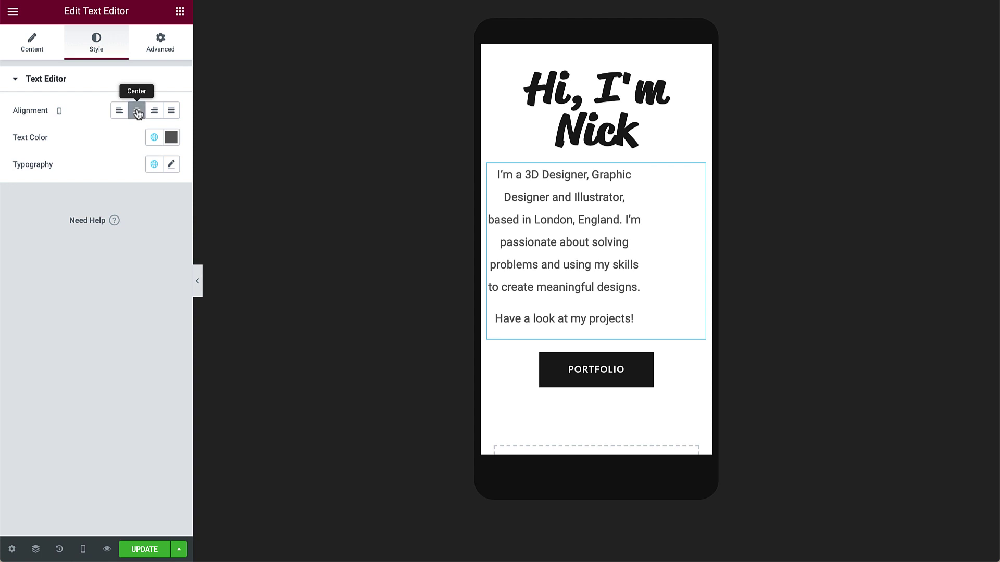
click(165, 50)
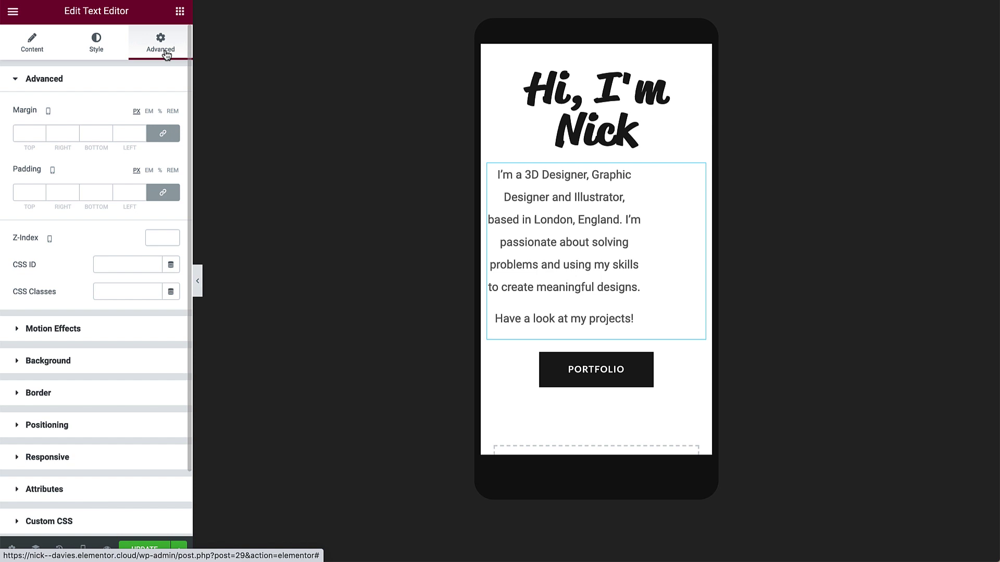
Set the bio paragraph's padding to 0 and the PORTFOLIO button's bottom padding to 50 px
click(24, 190)
text(0)
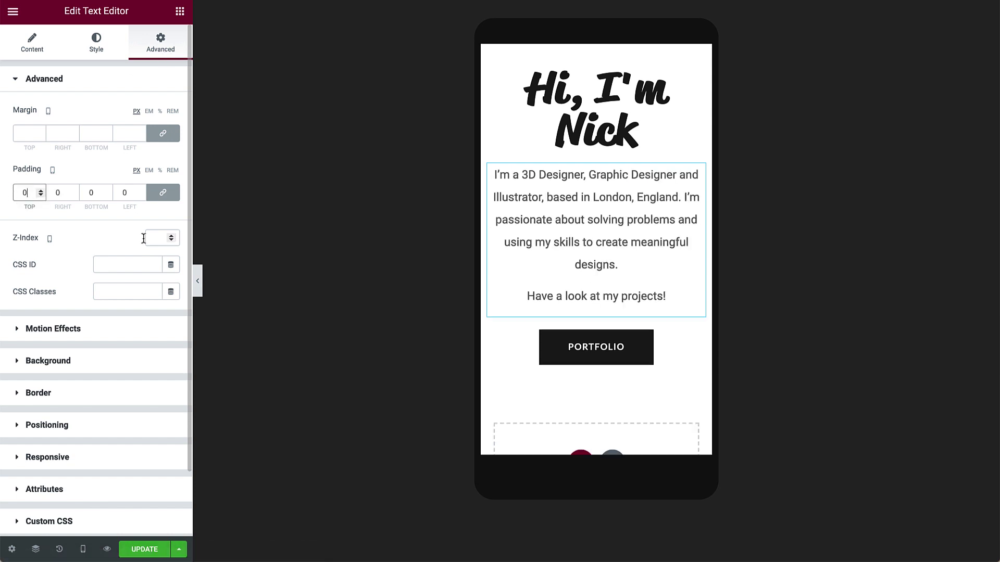
click(642, 344)
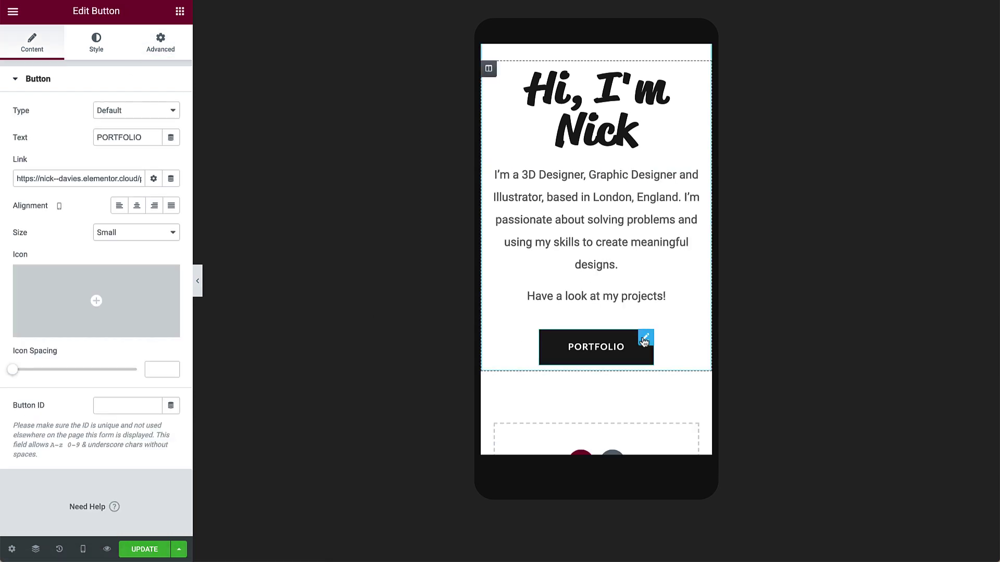
click(166, 46)
click(164, 193)
click(86, 191)
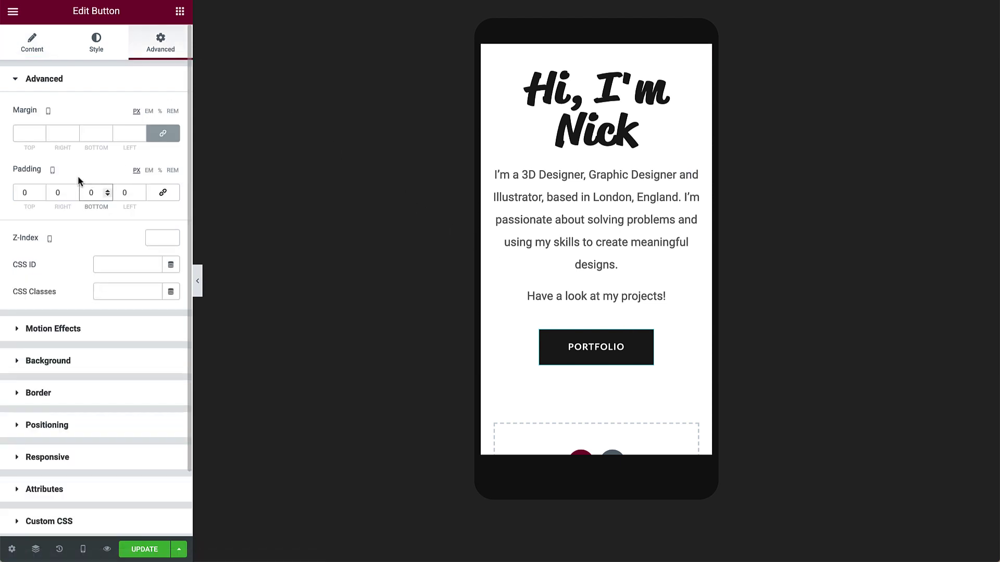
text(50)
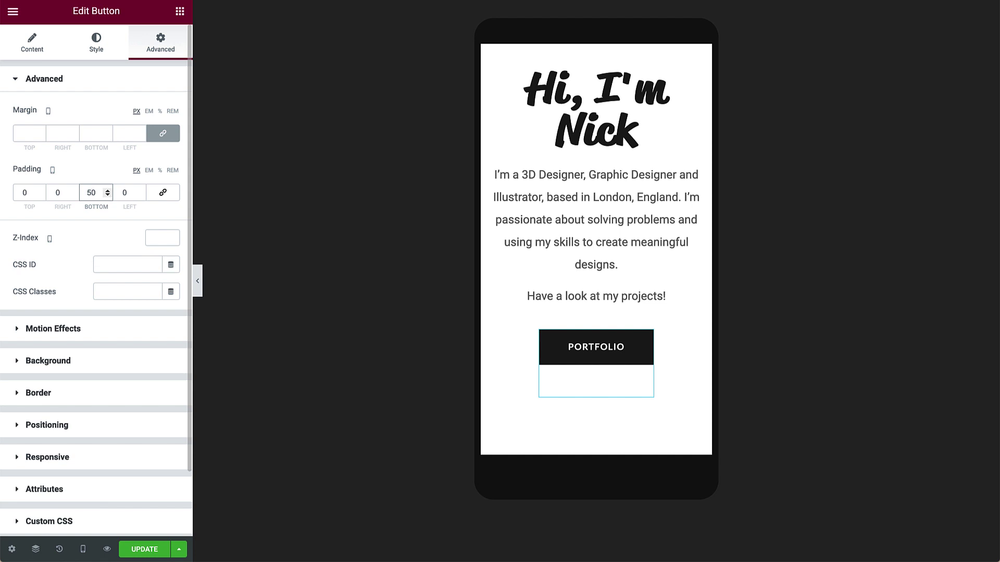
Save the homepage changes and open the NICK·DAVIES header in the editor
scroll(483, 212, up, 5)
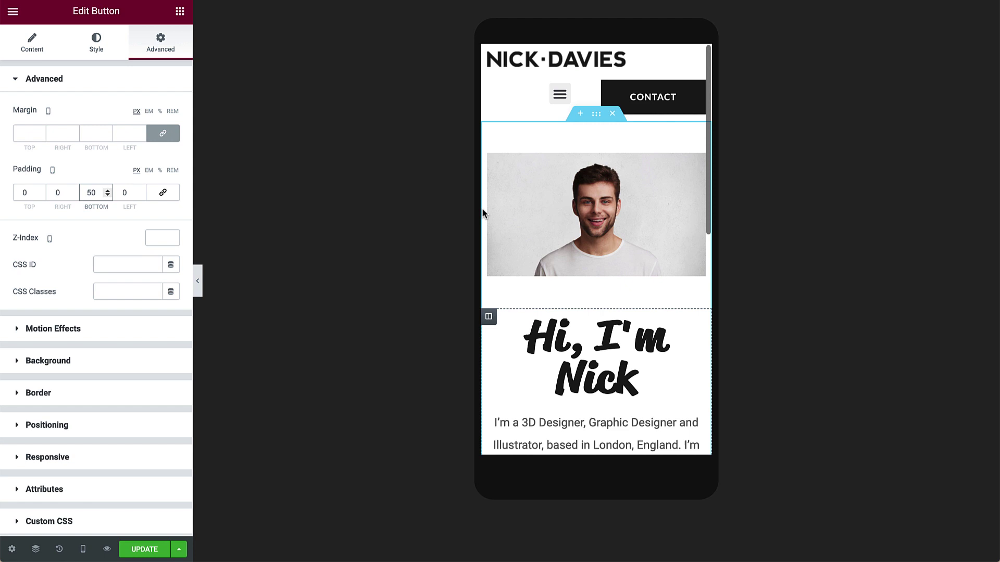
mouse_move(574, 111)
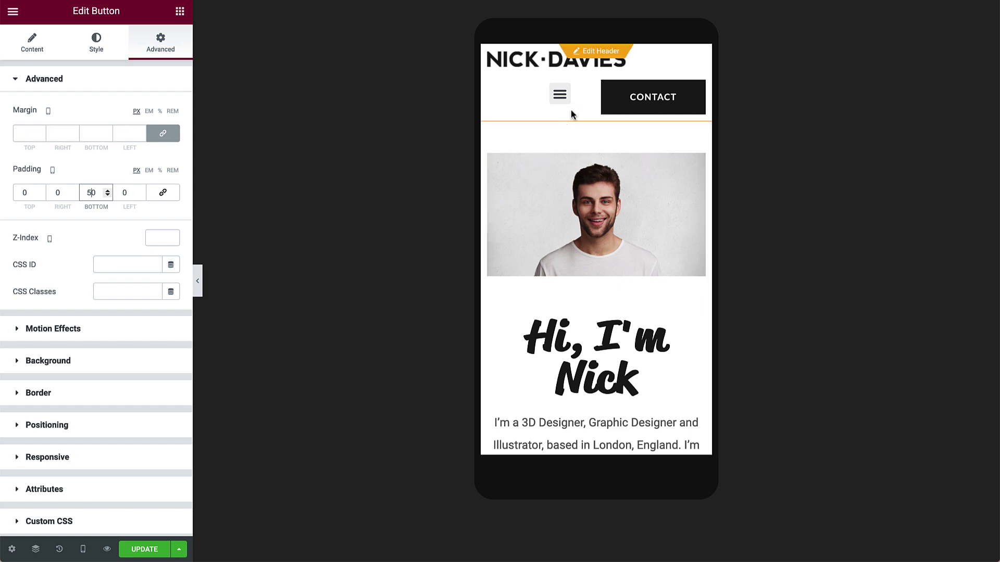
click(599, 52)
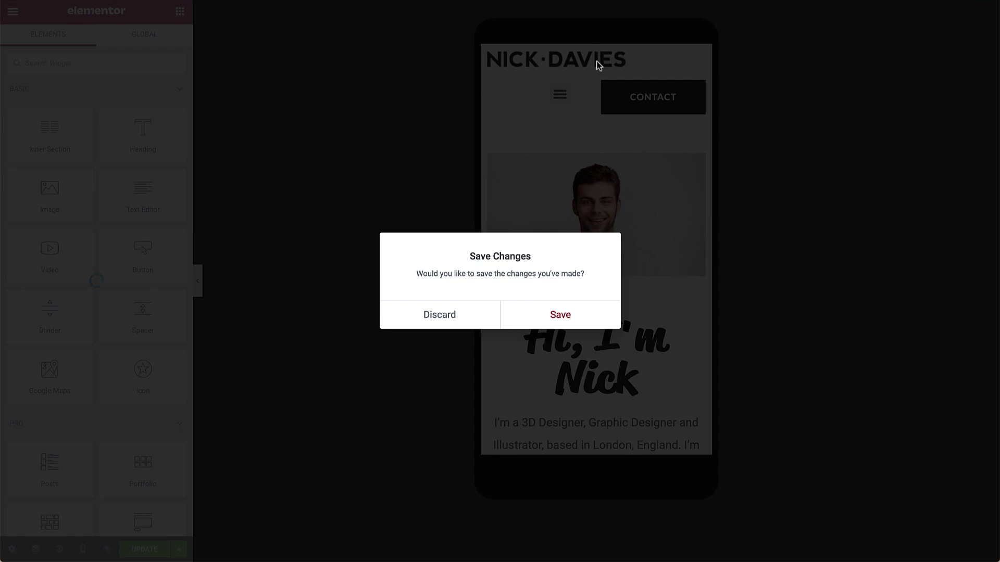
click(563, 315)
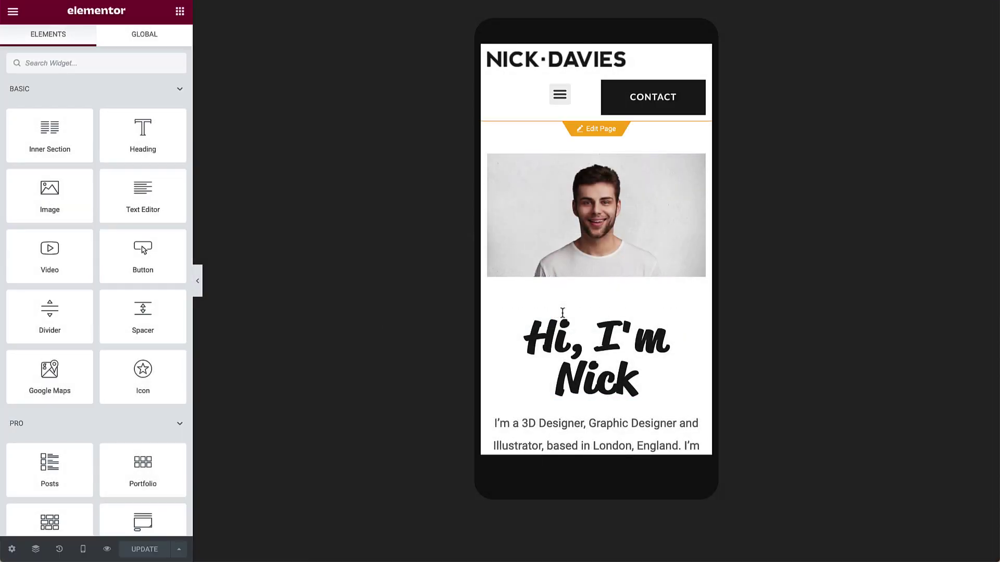
mouse_move(587, 123)
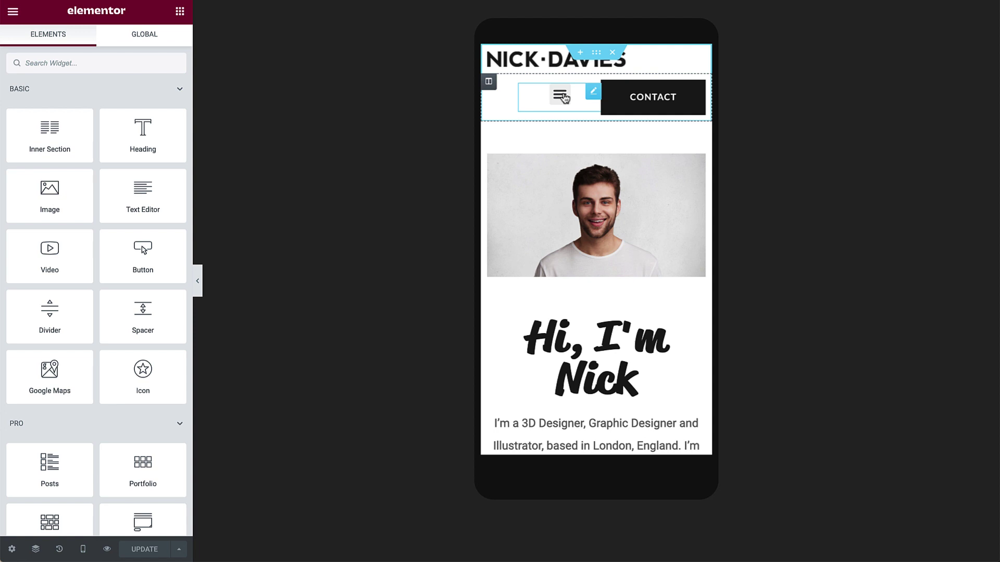
Set the nav menu's Mobile Dropdown Breakpoint to None so About Me and Portfolio stay visible
click(592, 92)
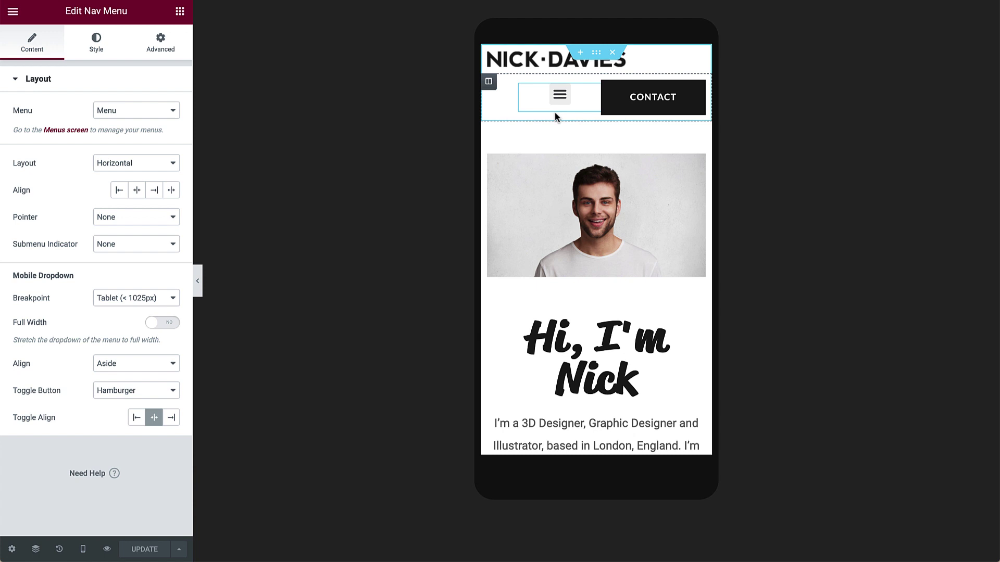
click(164, 299)
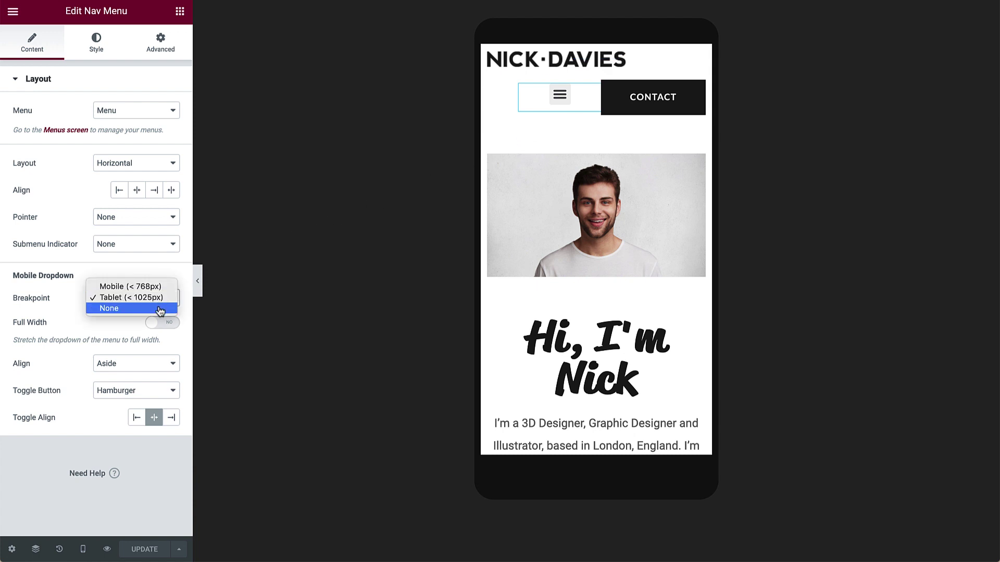
click(160, 309)
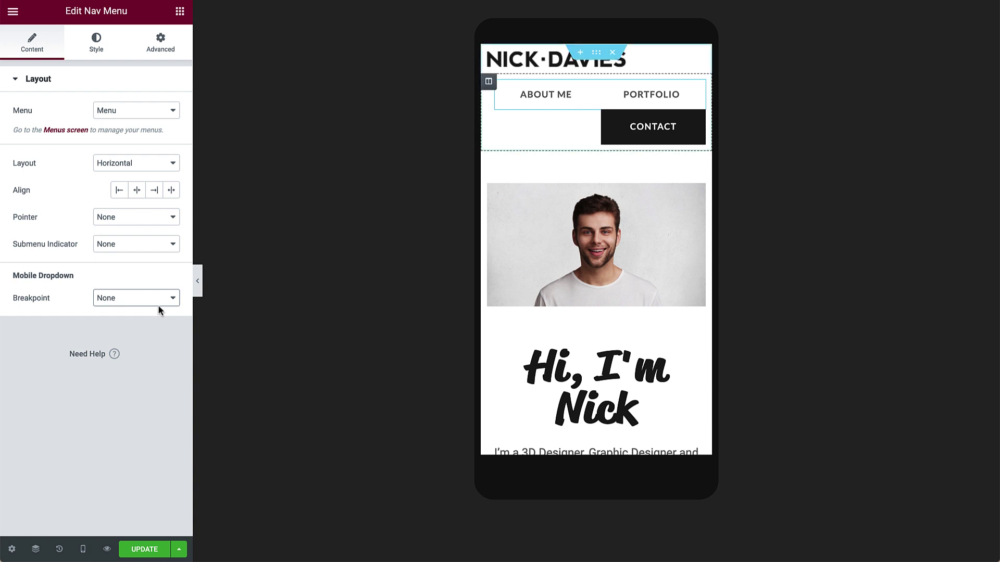
Center the site logo and the header column's contents, including the CONTACT button
click(697, 59)
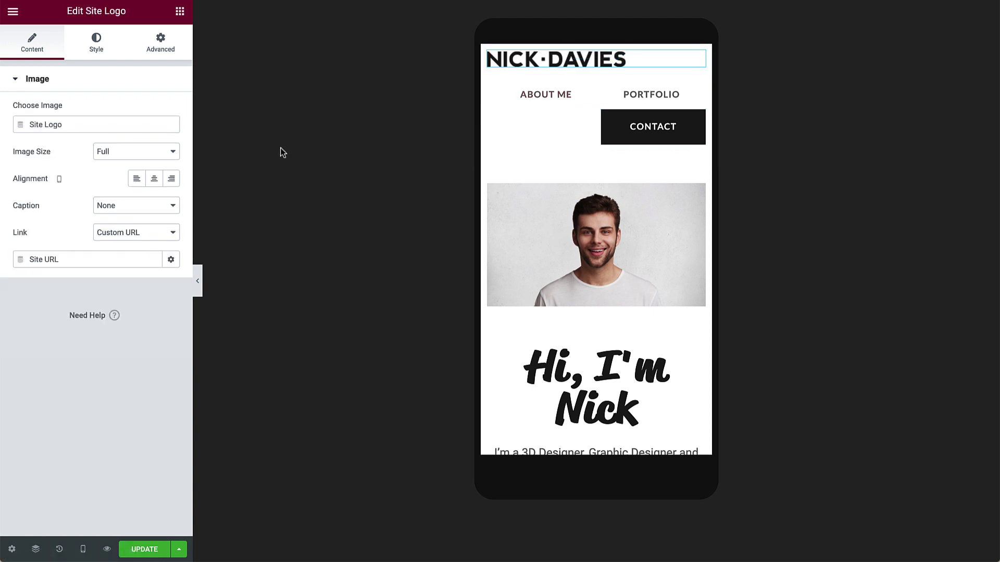
click(156, 184)
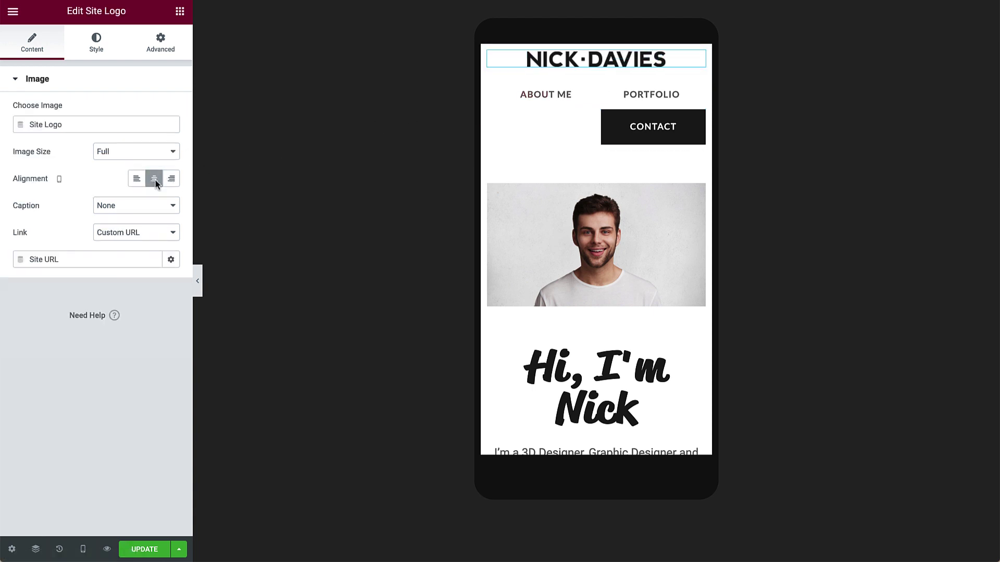
click(489, 82)
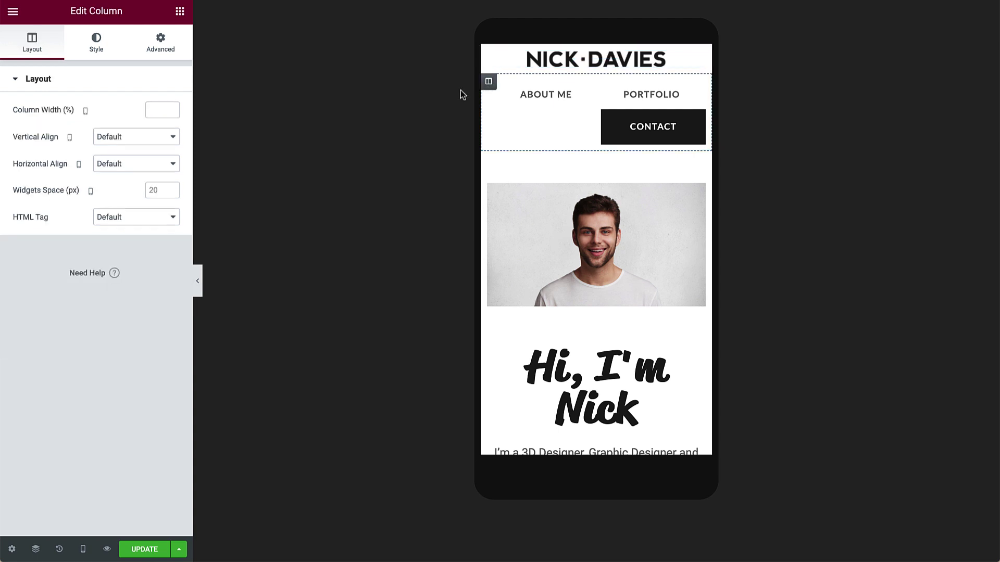
click(176, 165)
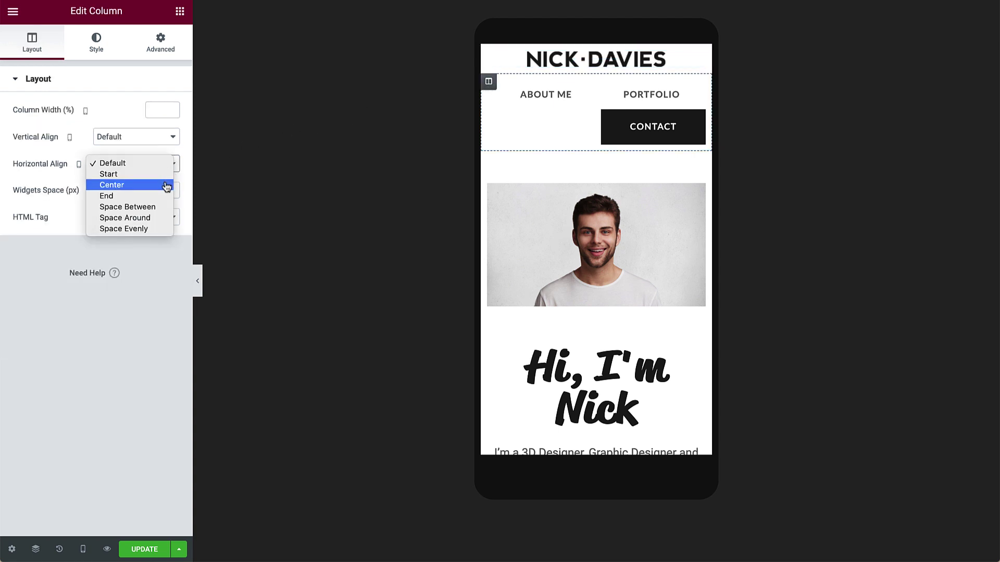
click(167, 187)
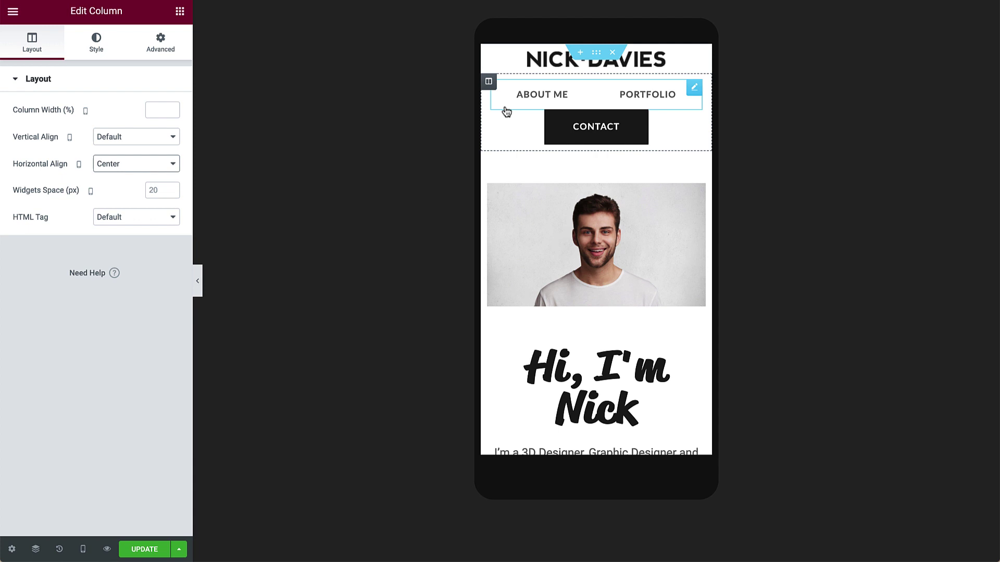
click(694, 87)
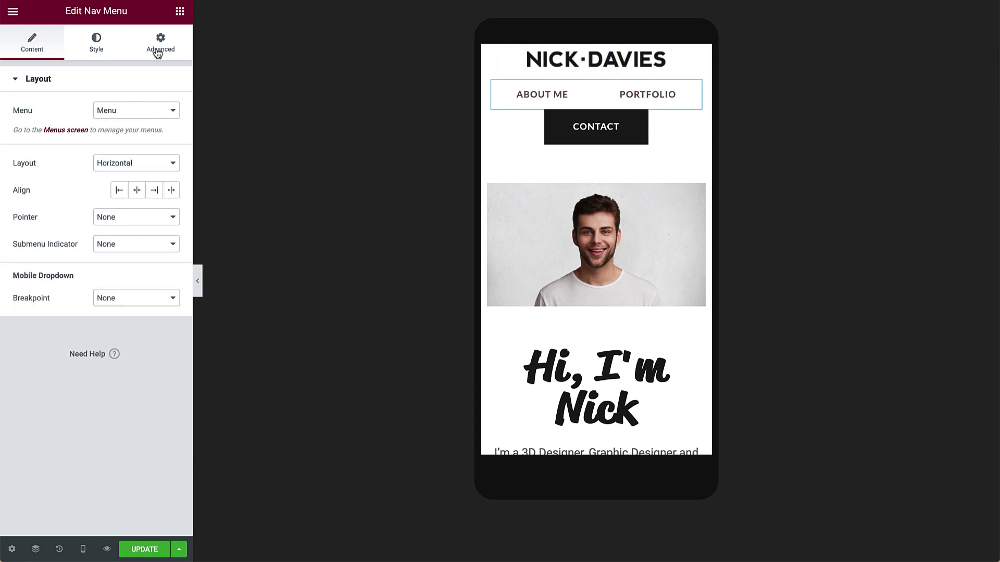
click(95, 40)
Shrink the menu items' horizontal padding and give CONTACT padding of 10, 20, 10, 20
drag(13, 224, 37, 235)
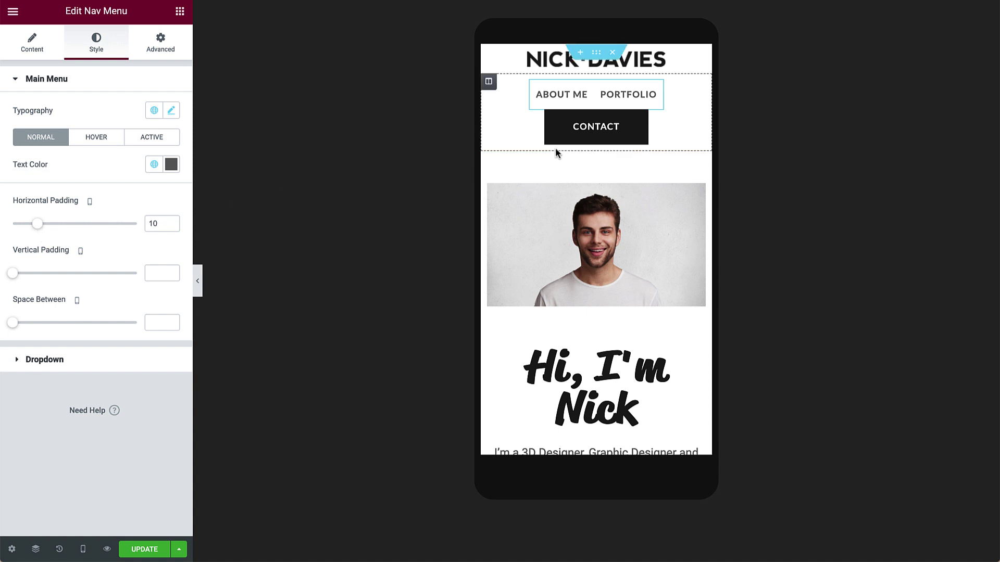
click(640, 117)
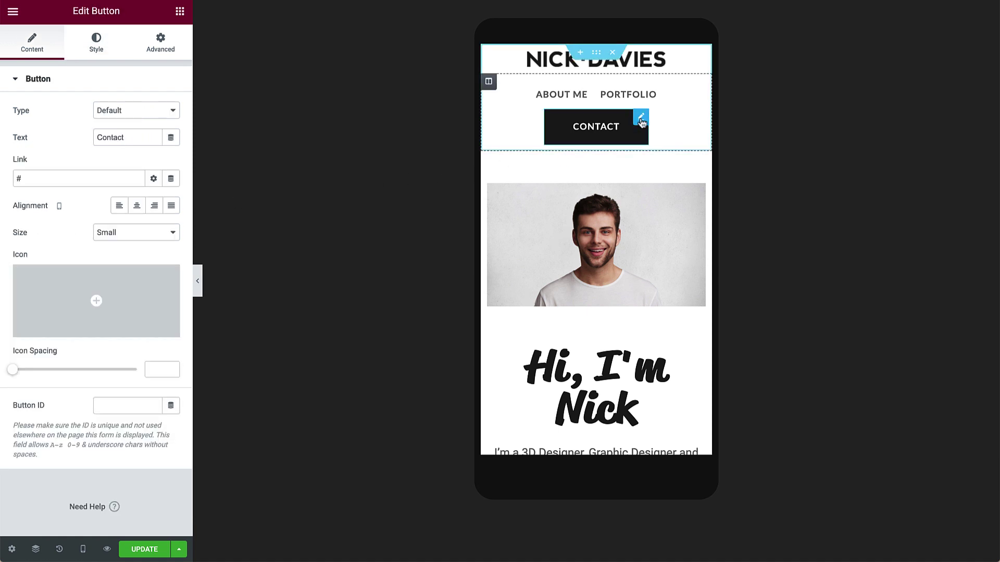
click(95, 46)
click(161, 393)
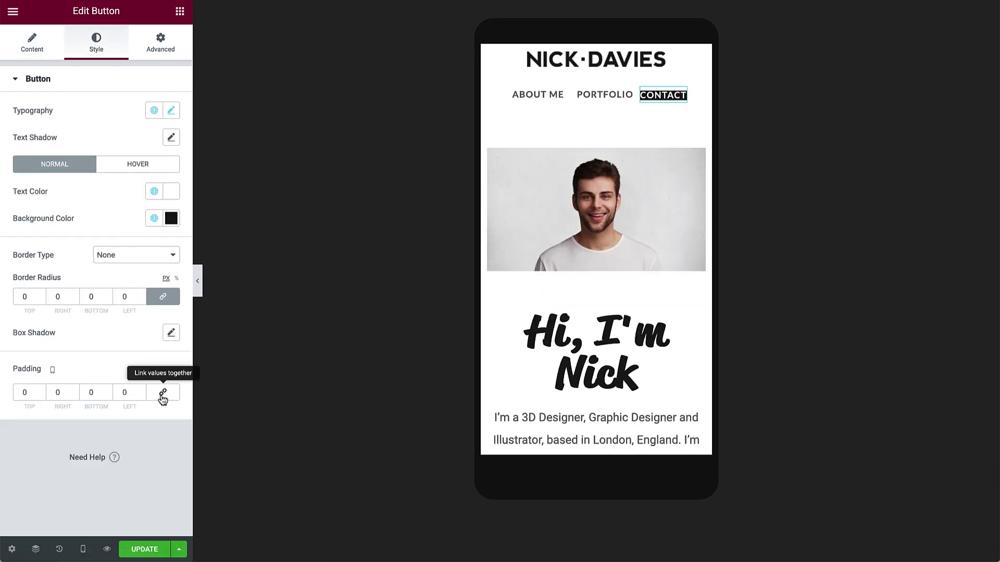
click(21, 393)
text(10)
key(Tab)
text(20)
key(Tab)
text(10)
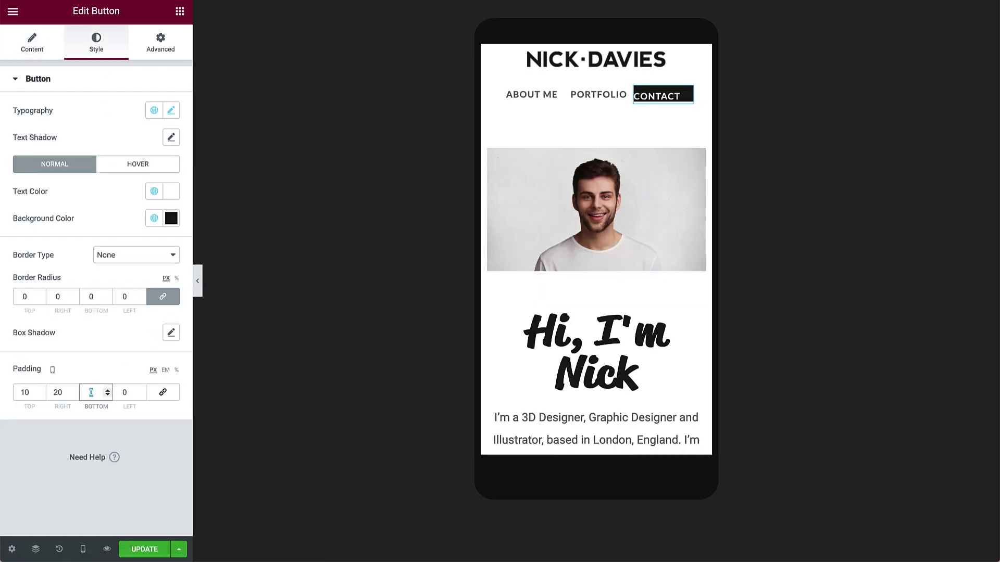
key(Tab)
text(20)
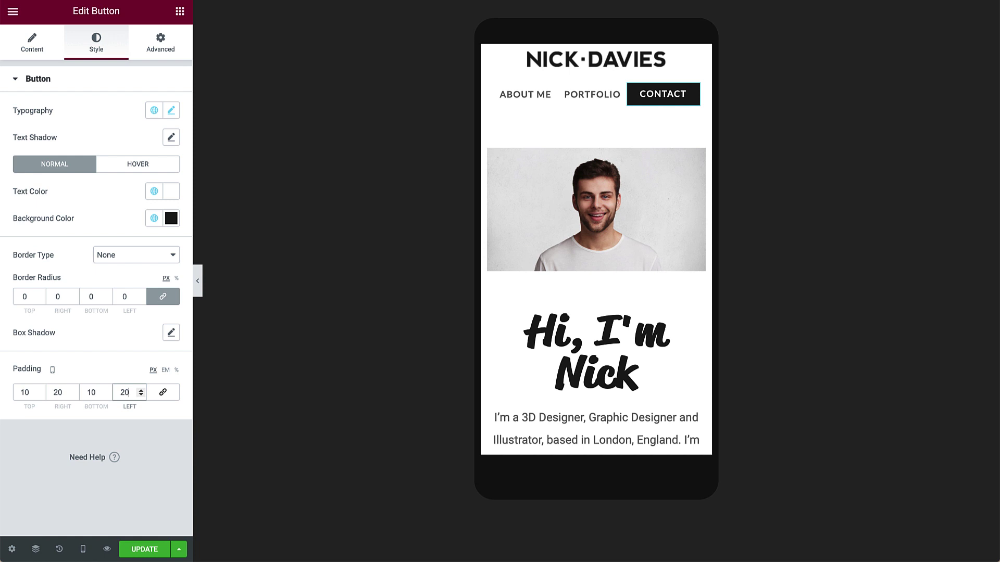
click(16, 367)
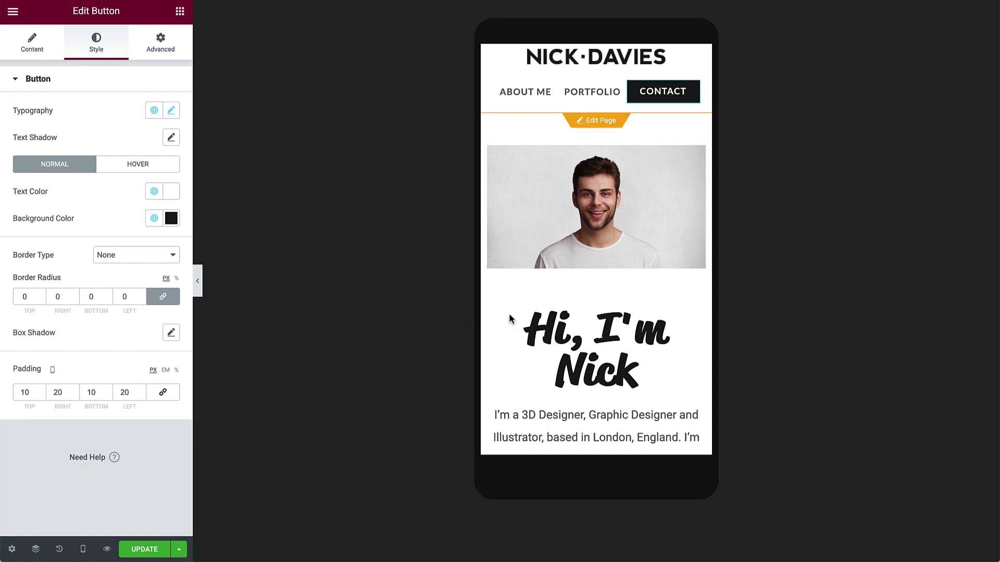
Save the header changes and open the NICKDAVIES.COM footer for editing
scroll(509, 319, down, 3)
scroll(509, 316, down, 2)
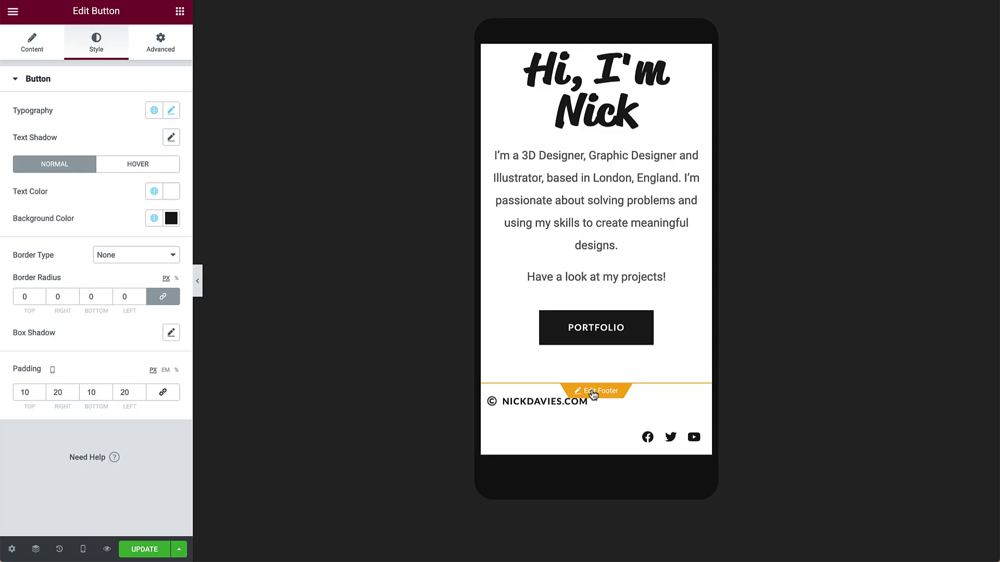
click(591, 394)
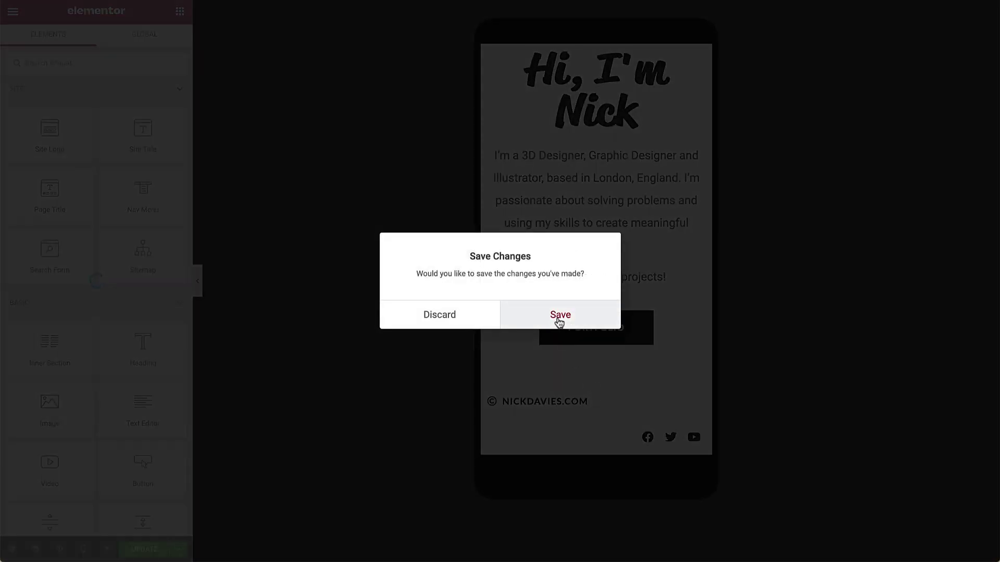
click(560, 319)
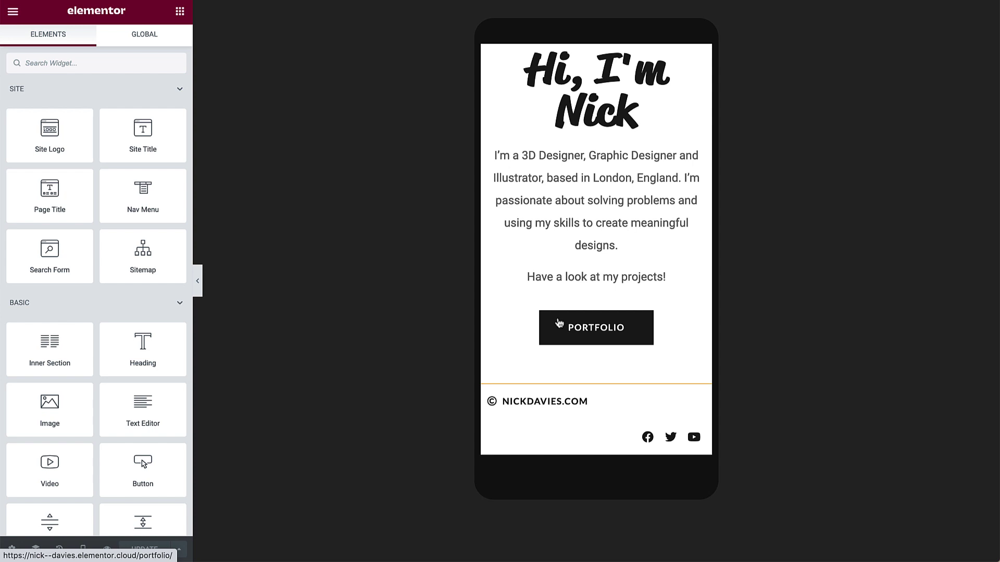
Set the footer column's Column Width to 50% on mobile
click(488, 394)
click(162, 111)
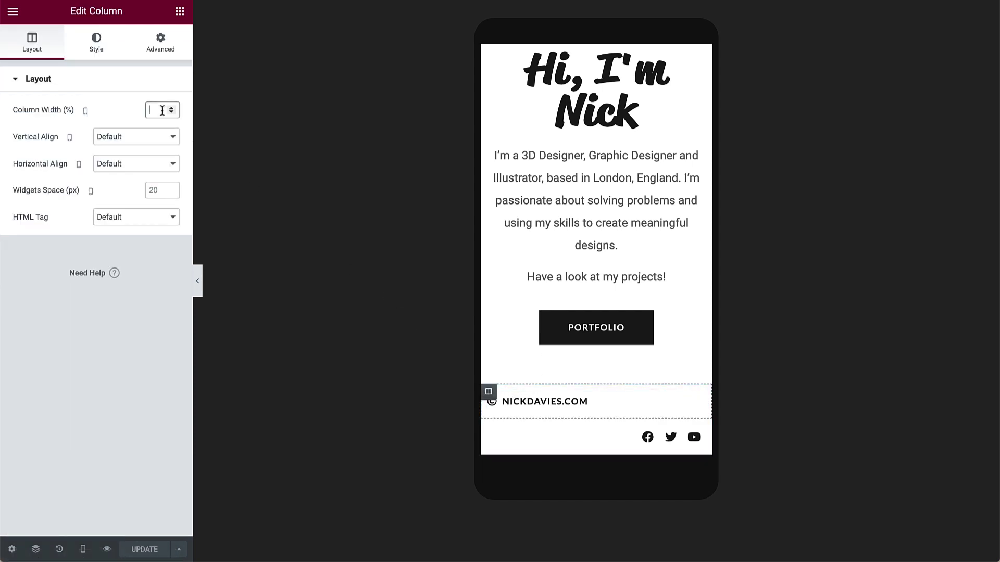
text(50)
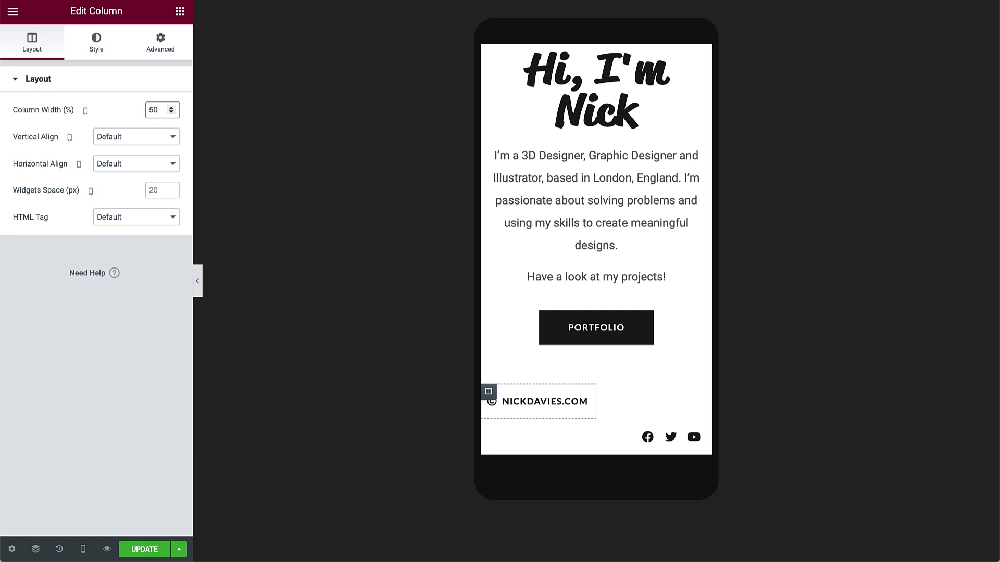
key(BackSpace)
key(BackSpace)
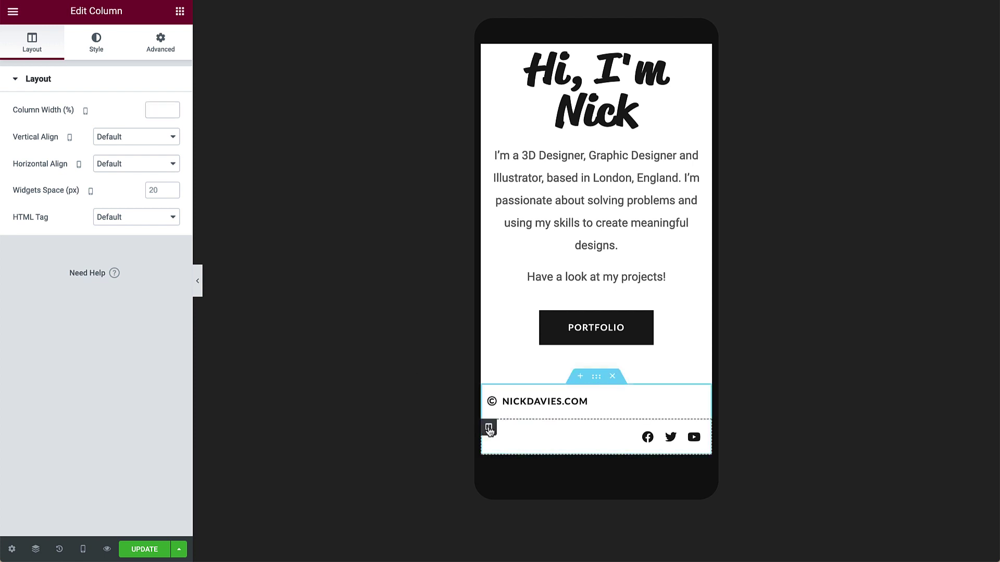
text(50)
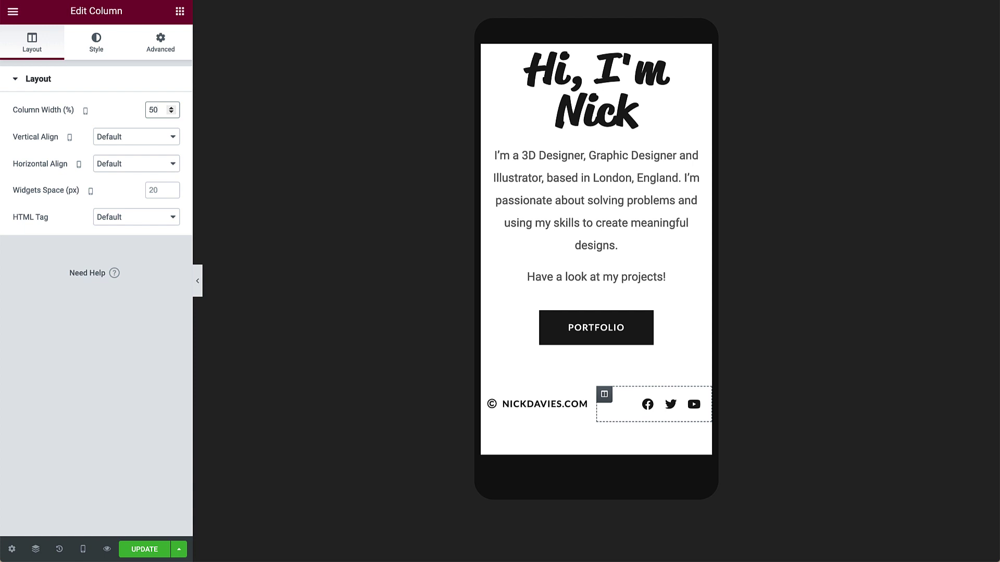
scroll(493, 104, up, 5)
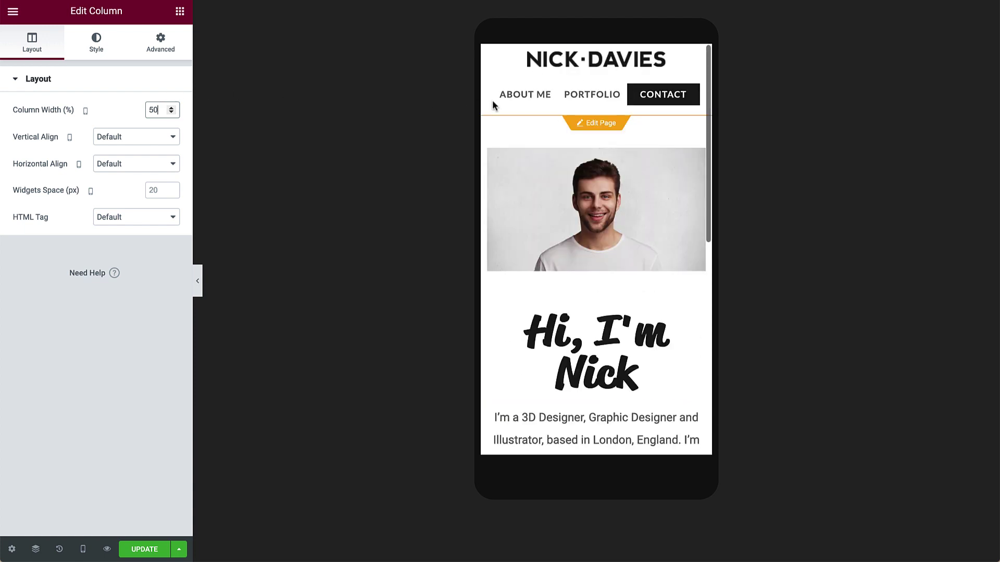
click(198, 280)
scroll(500, 247, down, 5)
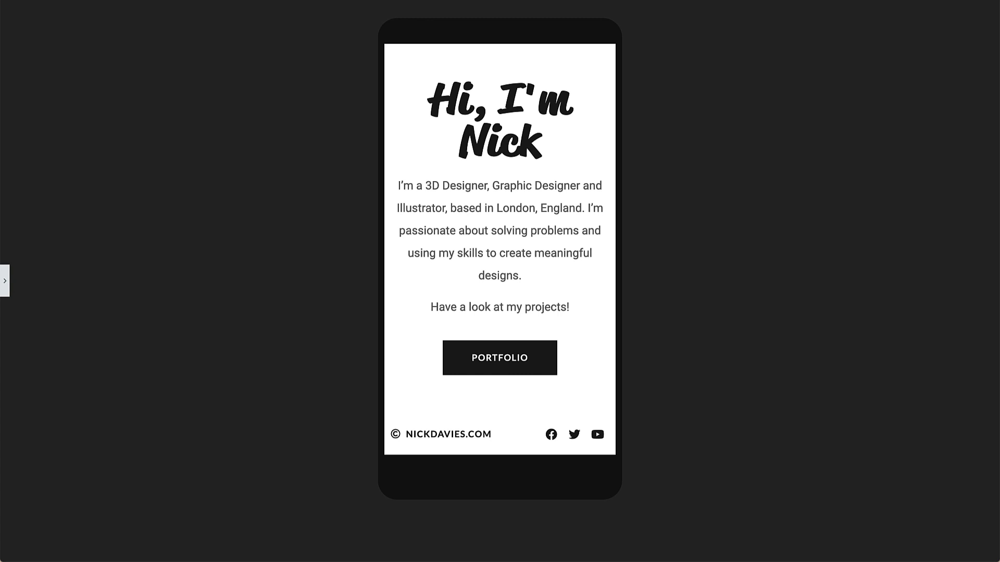
click(4, 281)
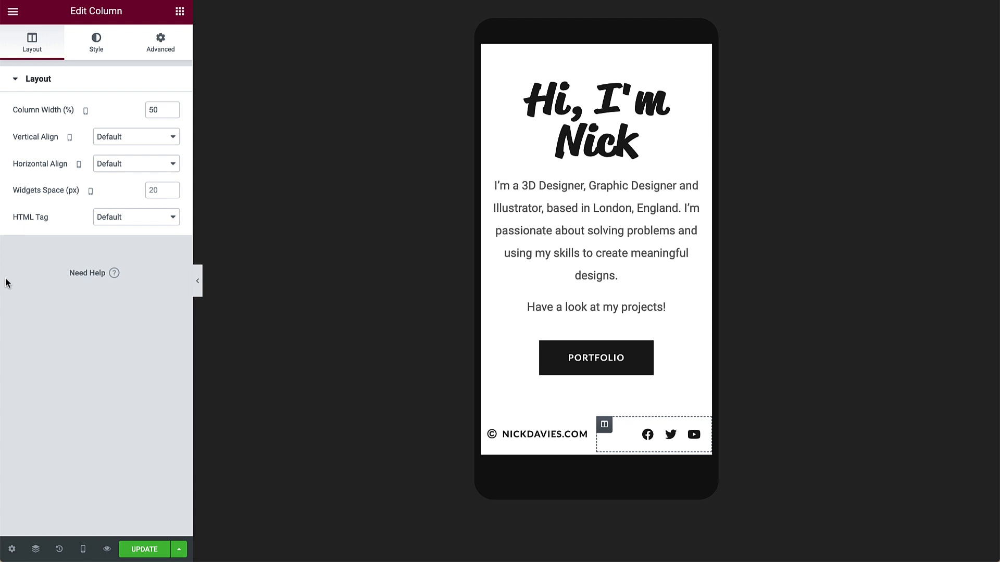
scroll(516, 234, up, 5)
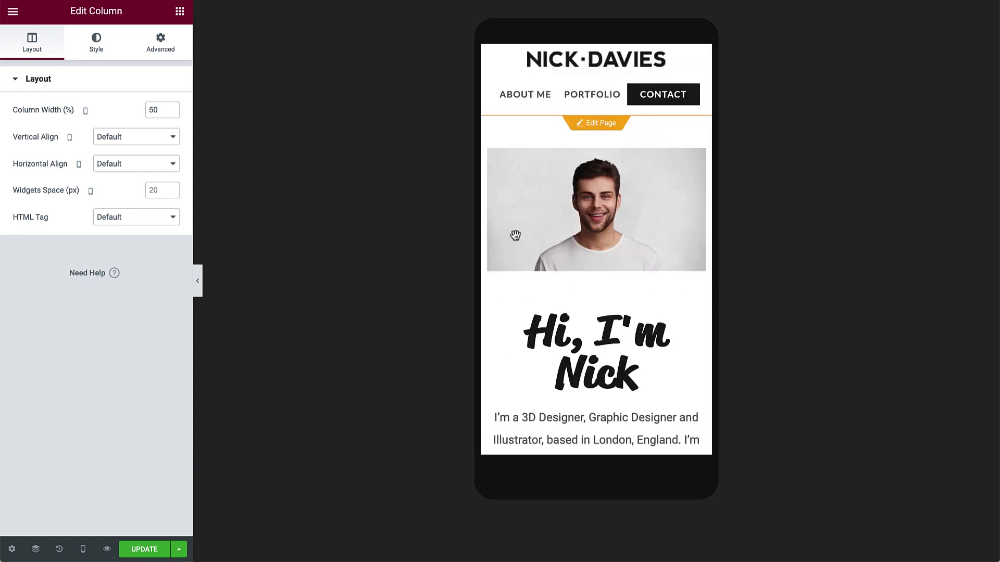
Save the footer edits, then save the homepage to the library as 'Home Page Template'
click(593, 129)
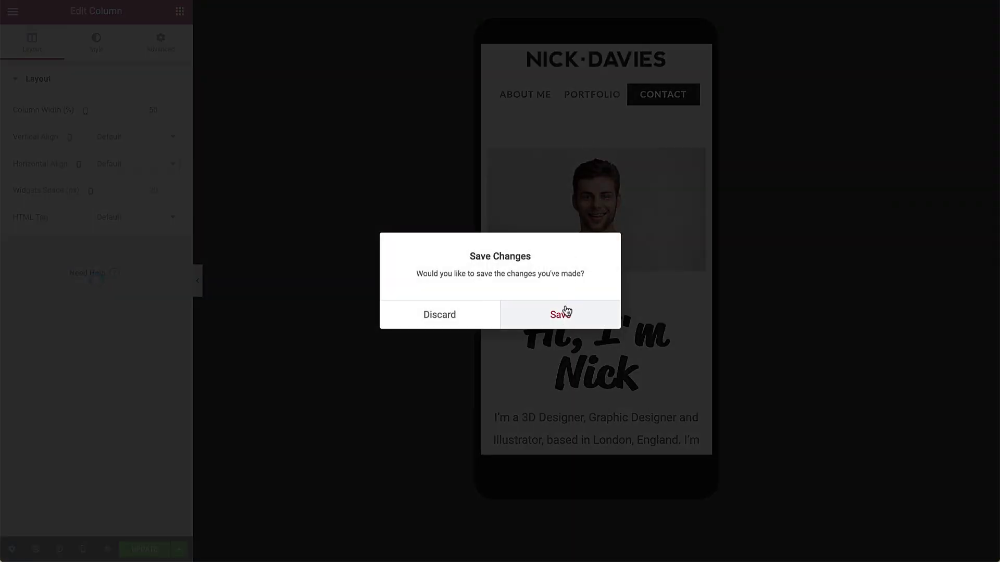
click(565, 314)
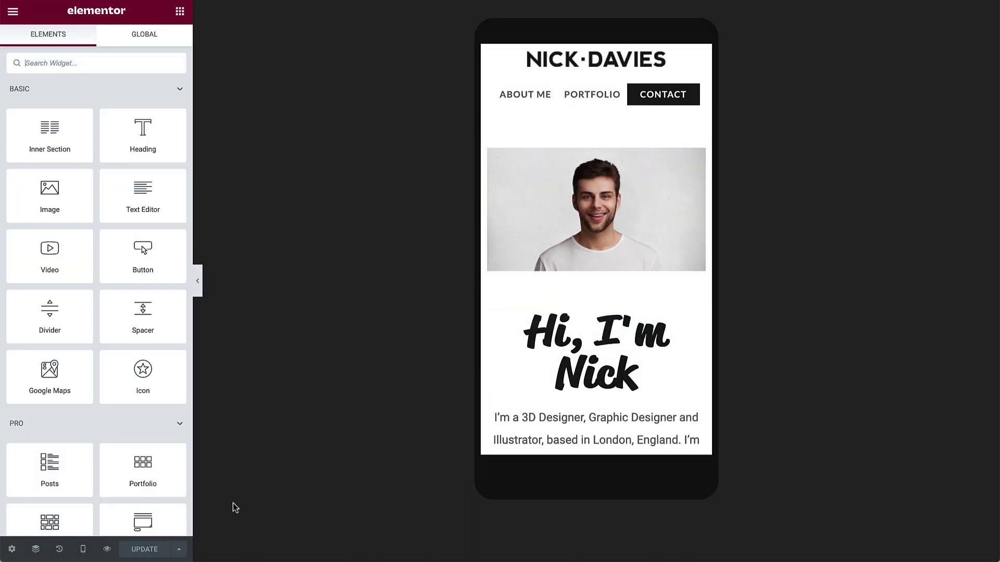
mouse_move(179, 550)
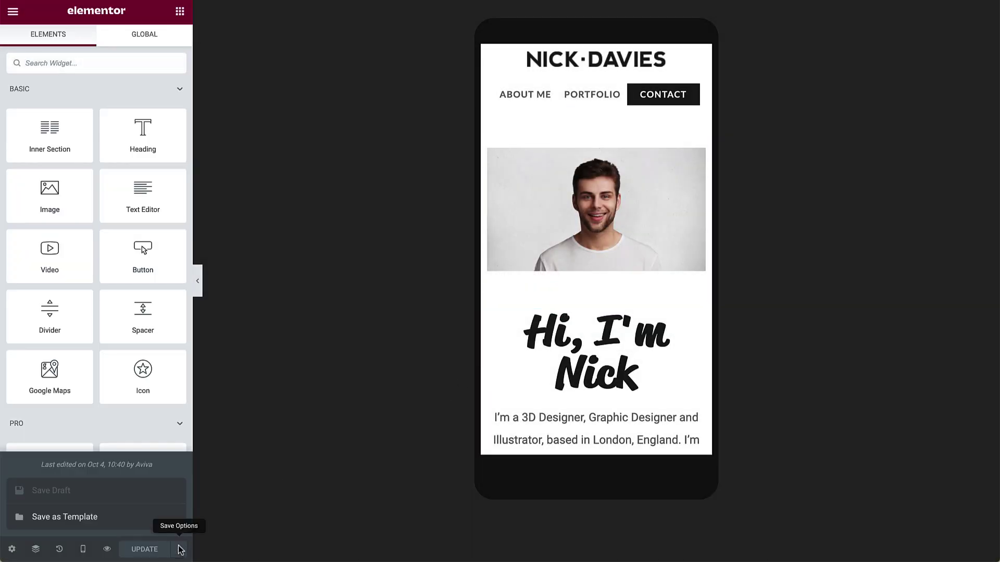
click(177, 517)
click(504, 270)
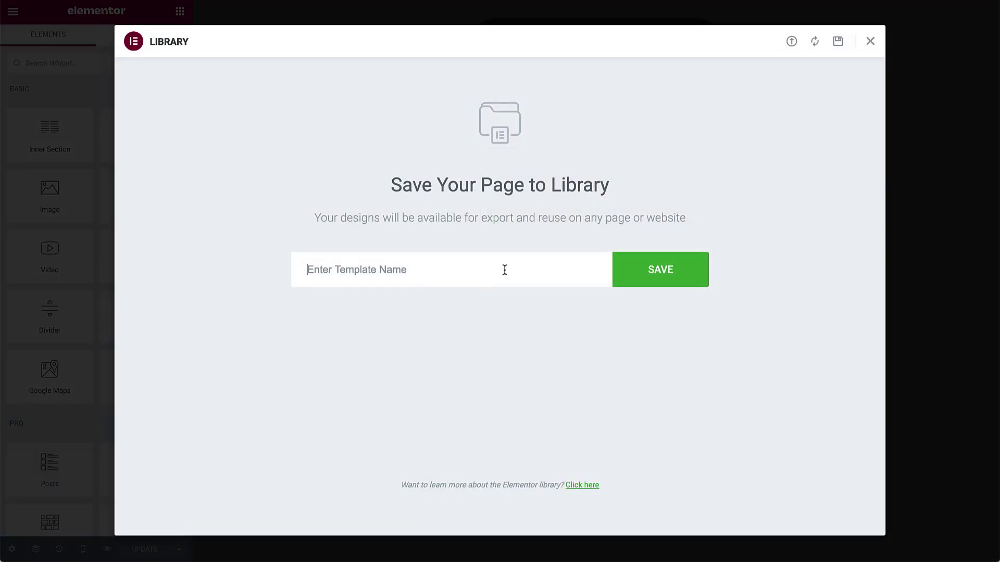
text(Home Page Template)
click(661, 273)
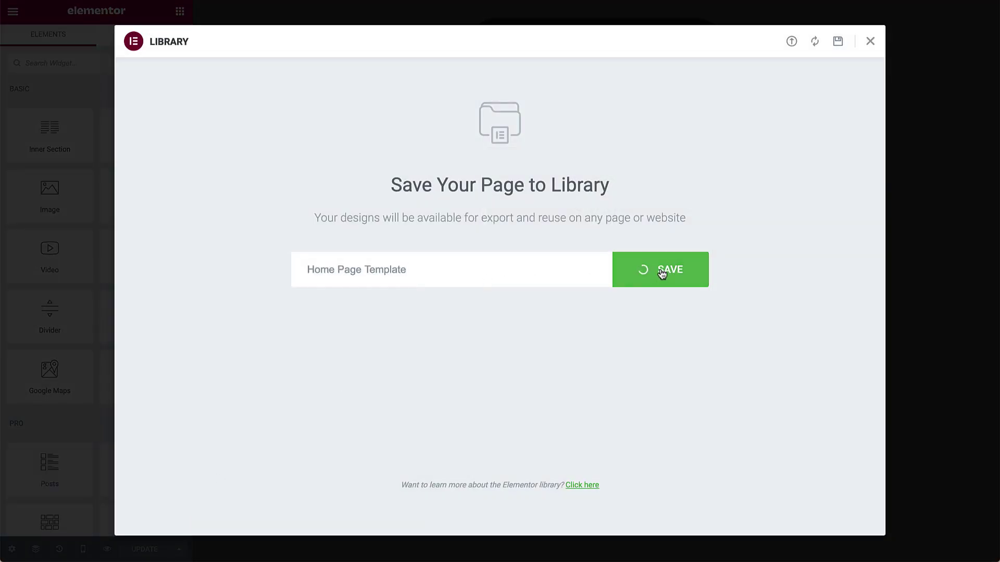
Close the Library modal to return to the mobile homepage editor
key(Escape)
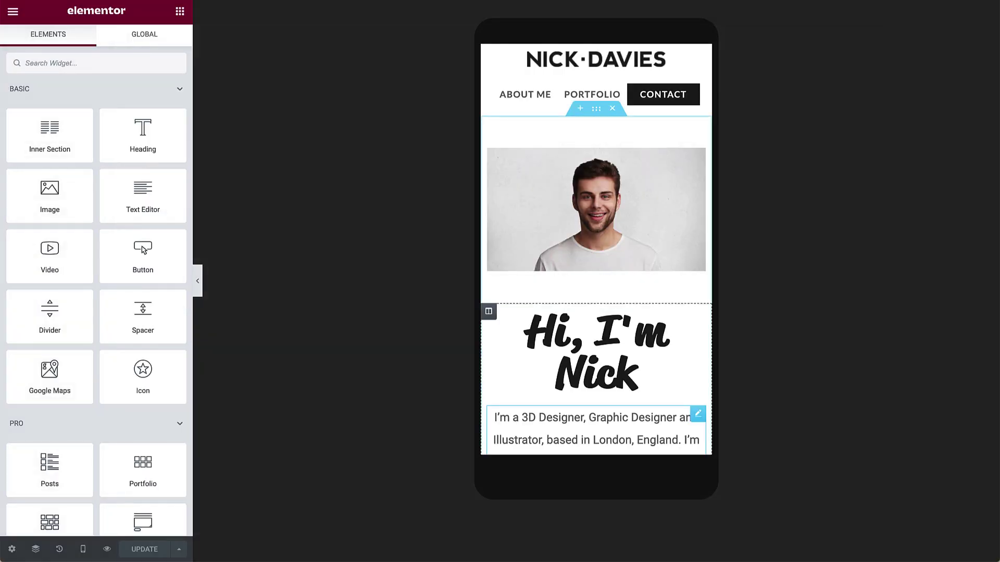